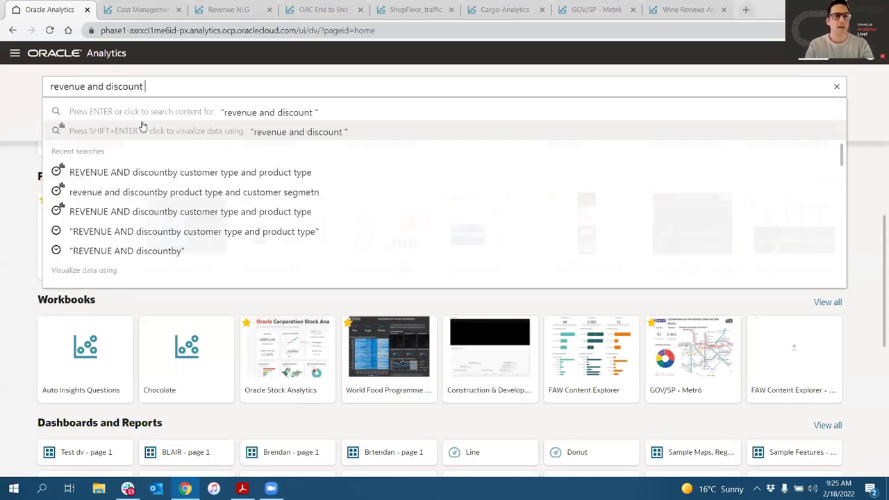
Search 'revenue and discount by product type and customer segment' and visualize the results as charts.
type("by product ")
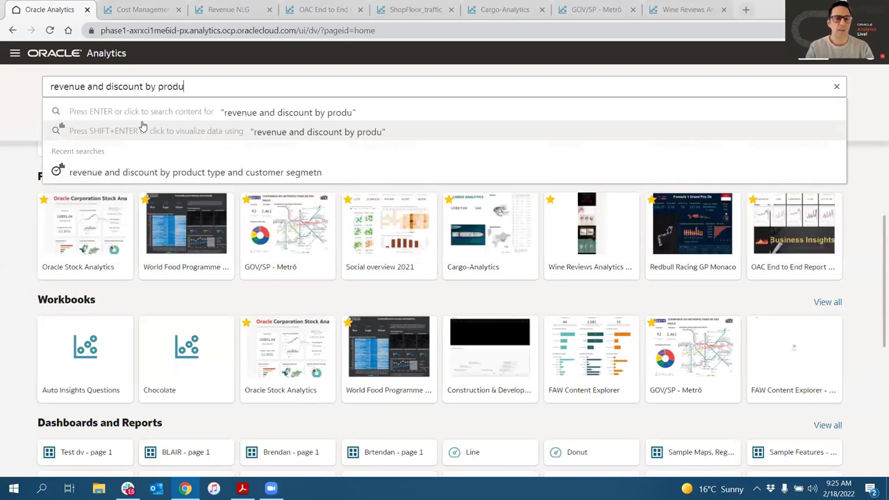
type("type and cust")
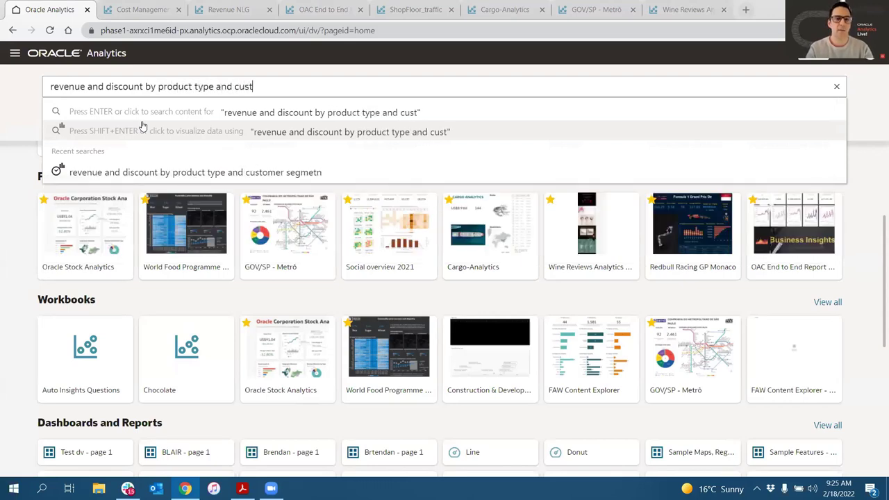
type("omer segme")
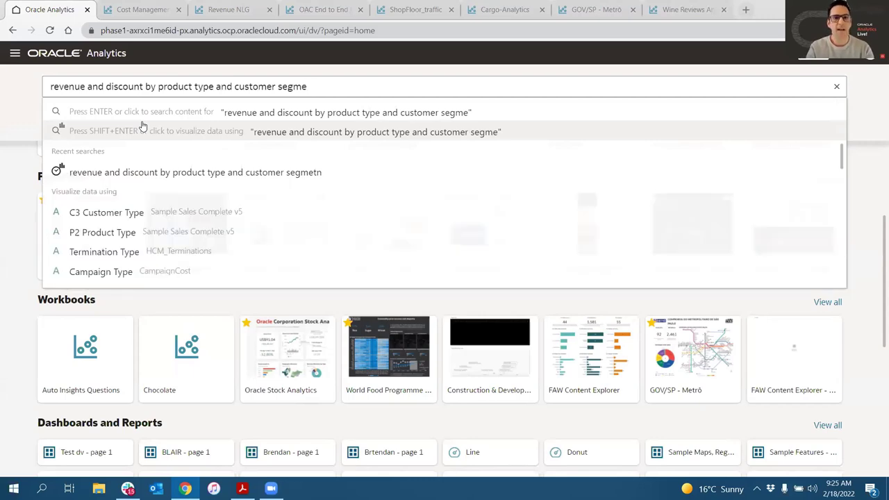
type("n")
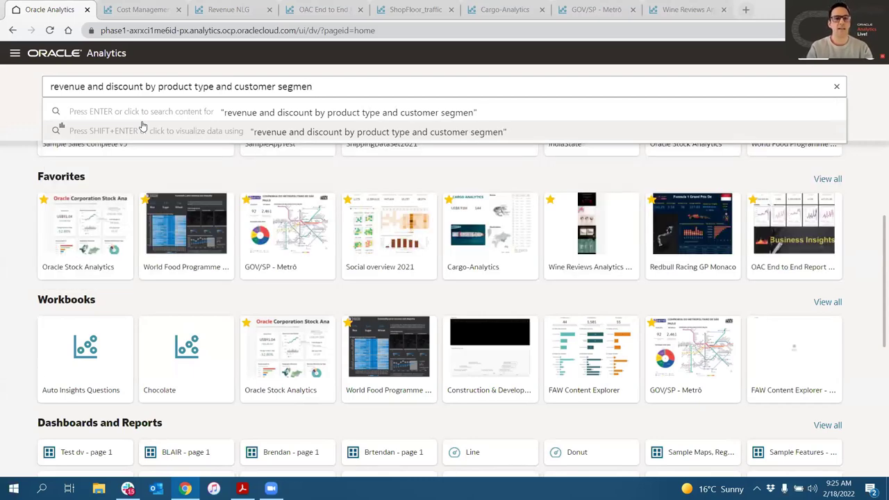
key("BackSpace")
type("tn")
left_click(142, 127)
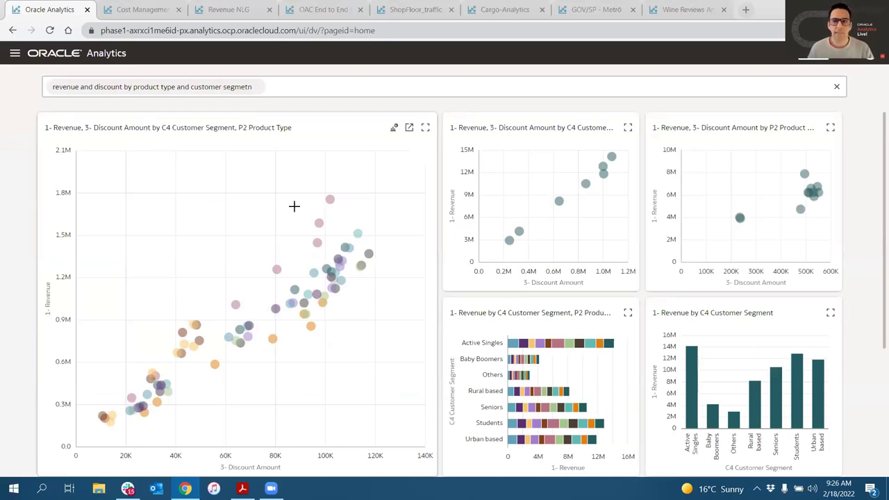
Select the upper-right cluster of high-revenue, high-discount points in the large scatter.
left_click_drag(280, 184, 396, 315)
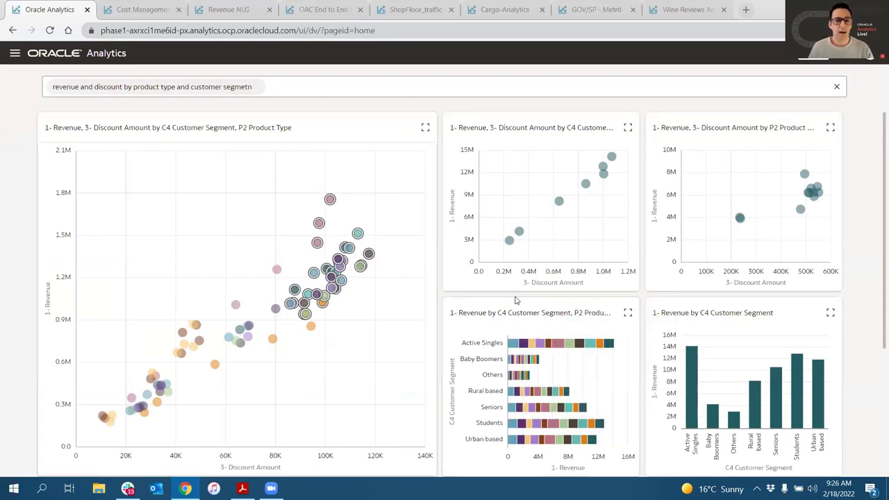
left_click(354, 278)
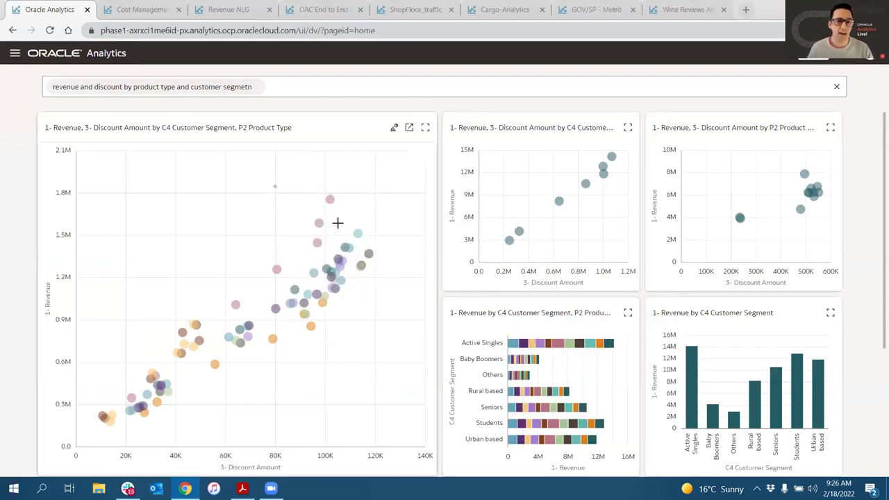
left_click_drag(299, 201, 411, 297)
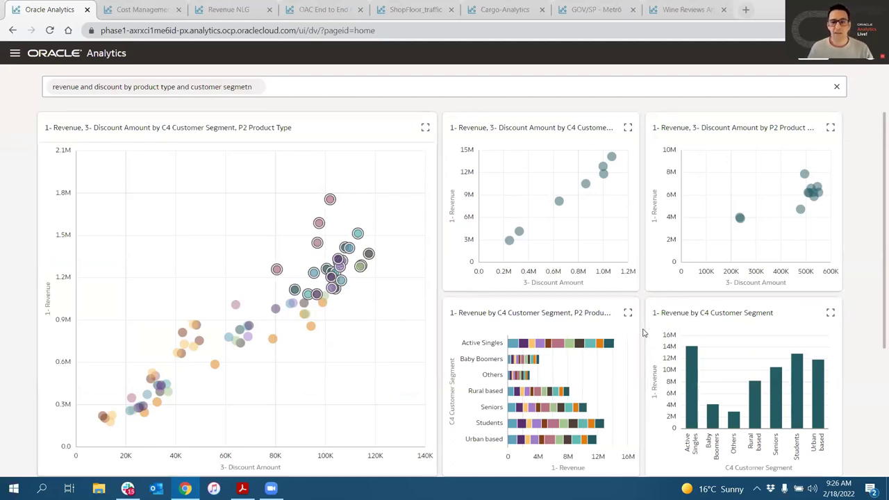
Explore drilling the Active Singles bar to D55 City, then leave the drill choices.
right_click(560, 347)
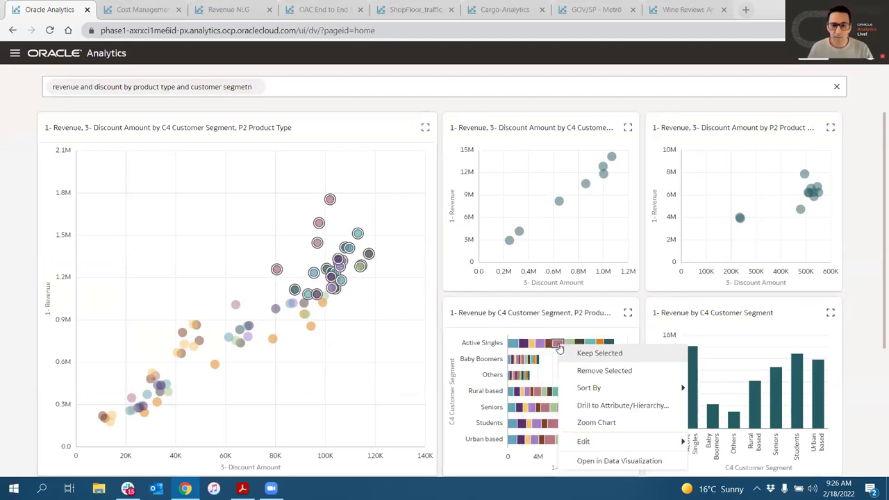
left_click(596, 405)
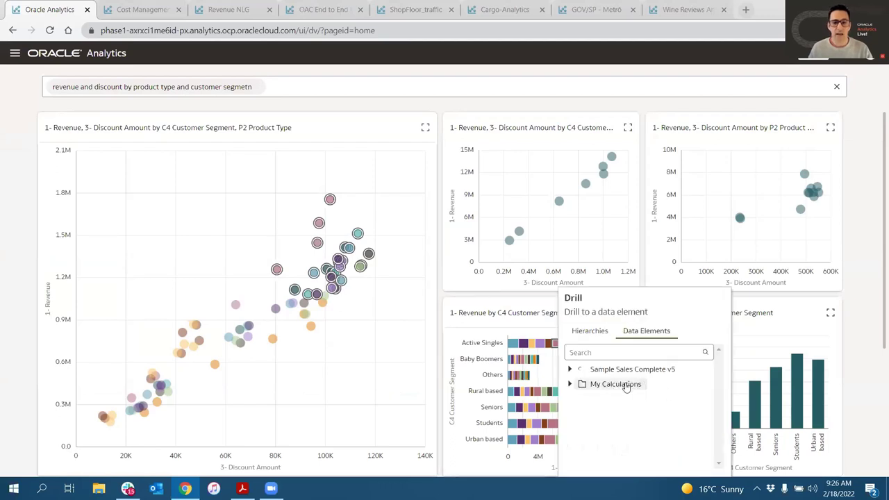
left_click(569, 369)
scroll(635, 406, "down", 3)
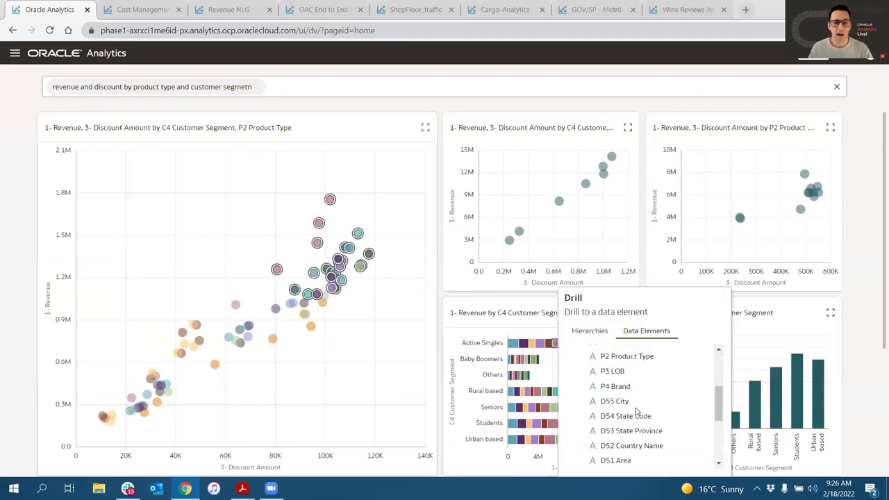
left_click_drag(622, 404, 610, 357)
left_click(852, 218)
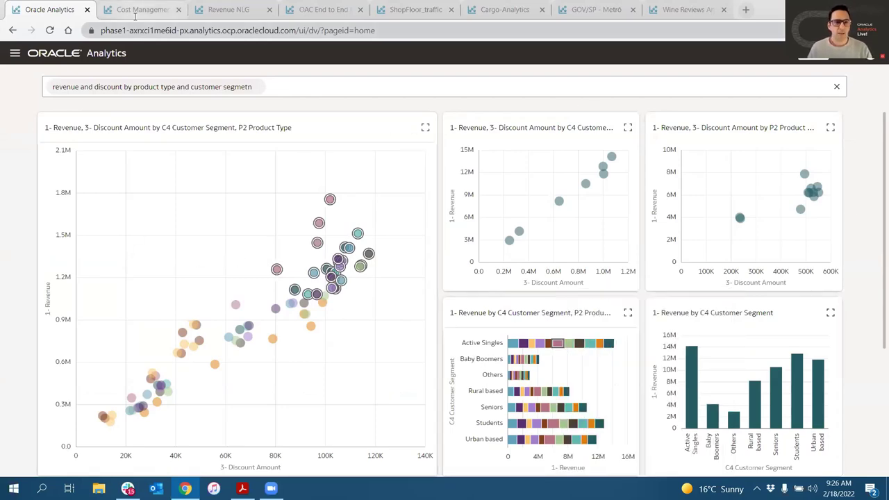
Switch past Cost Management Analytics v2 to the Revenue NLG workbook.
key("ctrl+Tab")
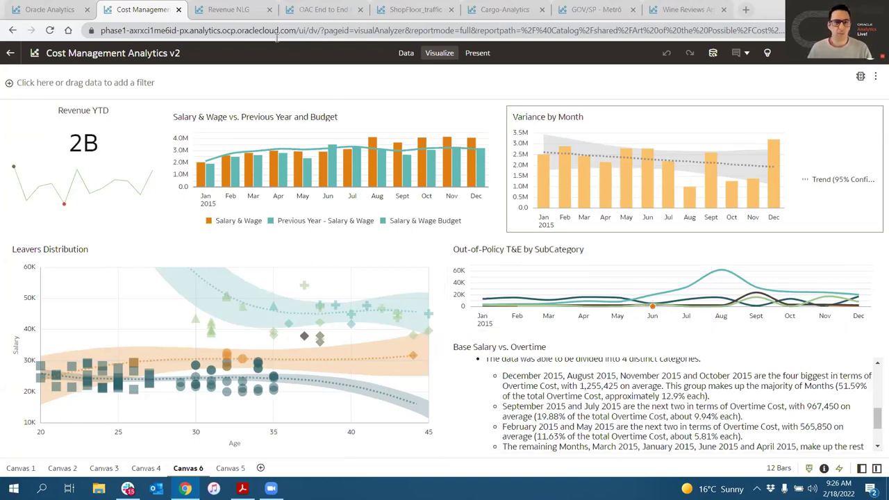
left_click(229, 10)
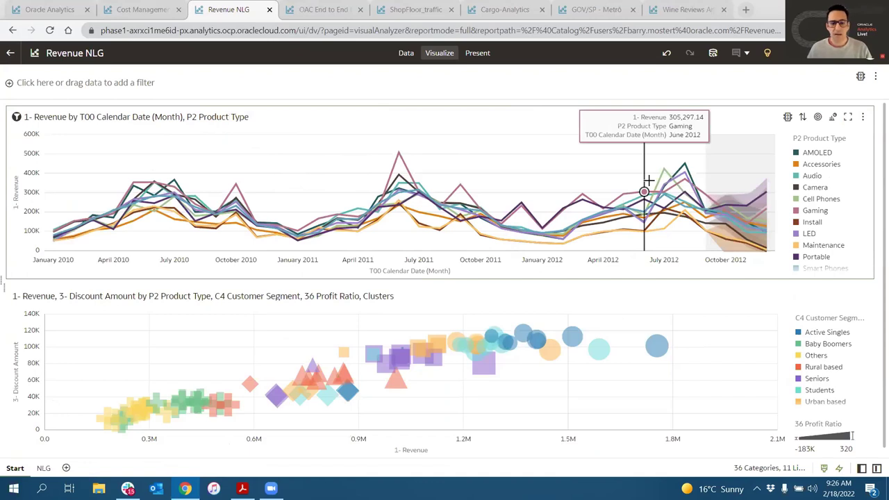
Duplicate the revenue-by-product-type line chart.
left_click(862, 117)
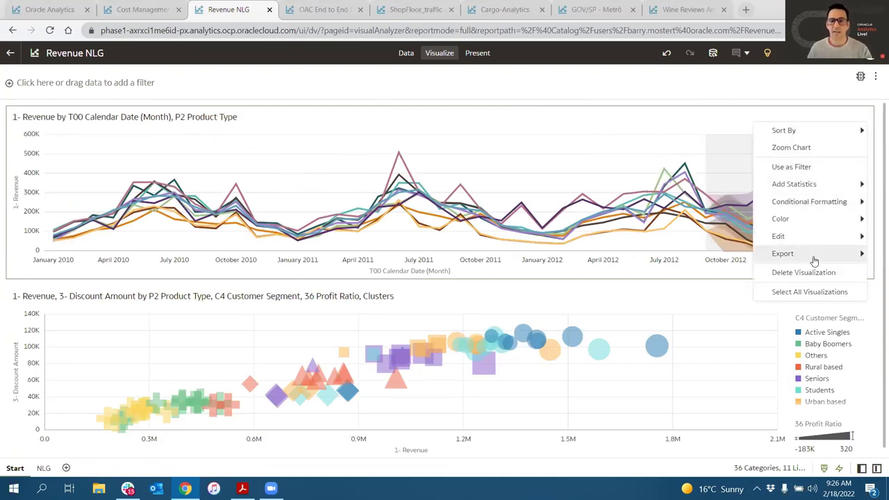
mouse_move(808, 240)
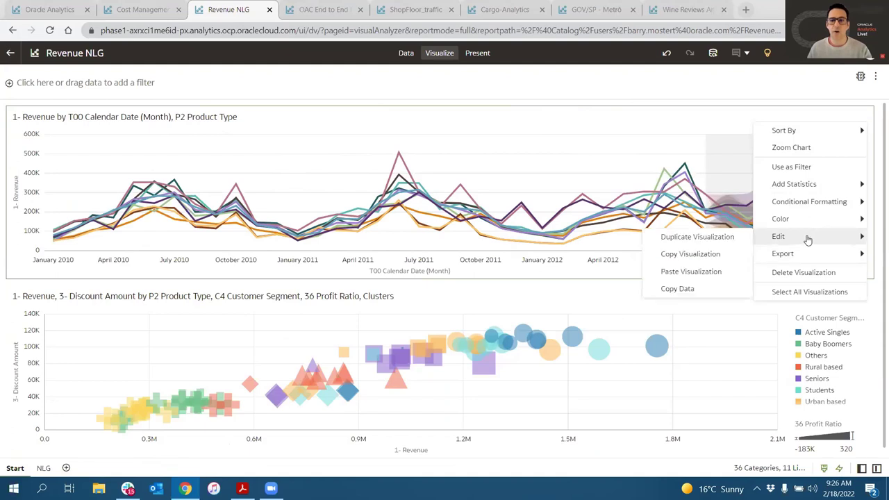
left_click(722, 236)
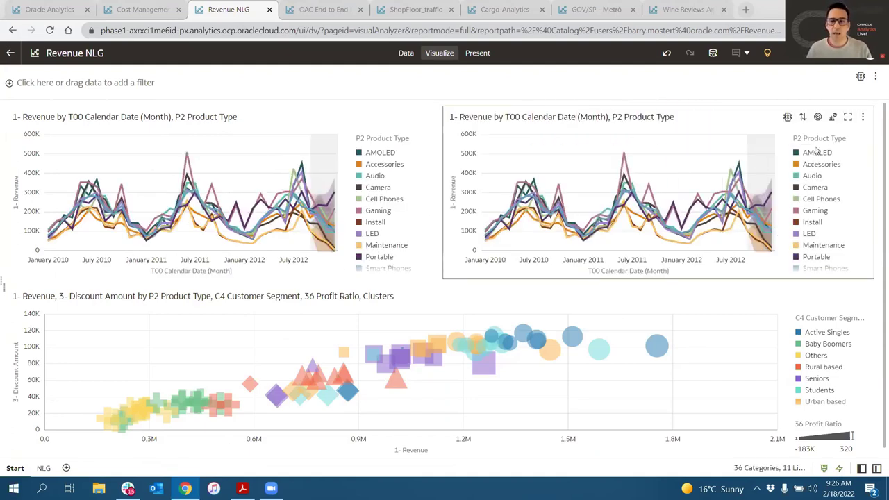
Turn the copy into a Language Narrative placed right of the line chart.
left_click(833, 117)
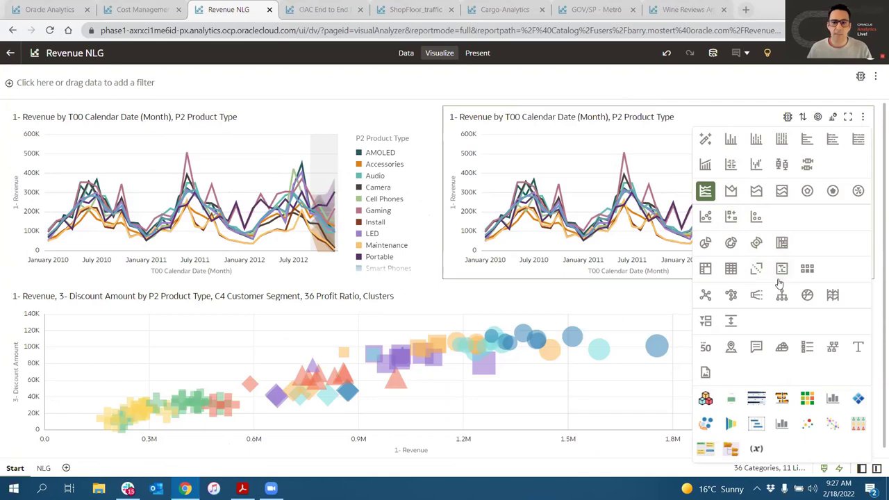
left_click(755, 349)
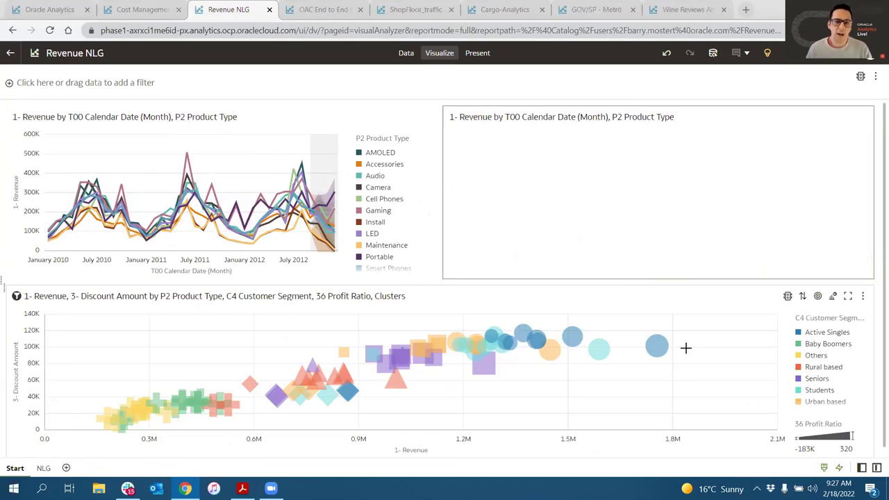
left_click_drag(797, 189, 878, 282)
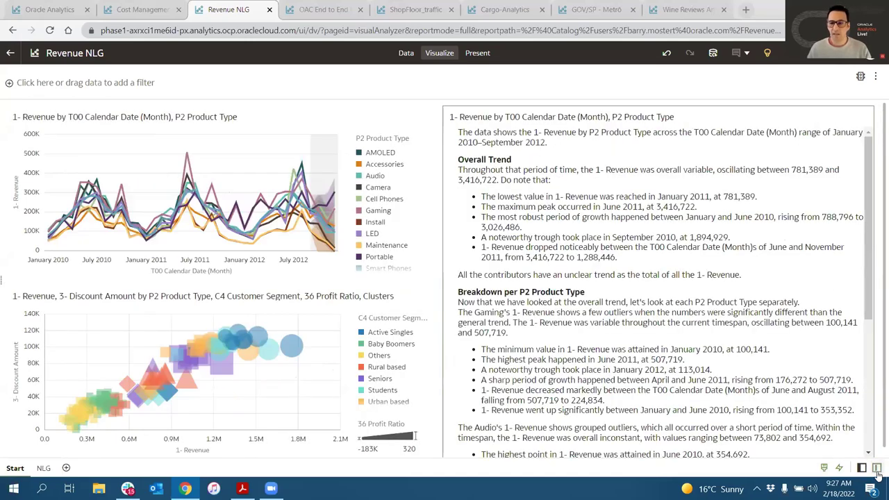
left_click(876, 468)
Set the narrative to Level of Detail 5 in French, then open OAC End to End Report Purple.
left_click(861, 468)
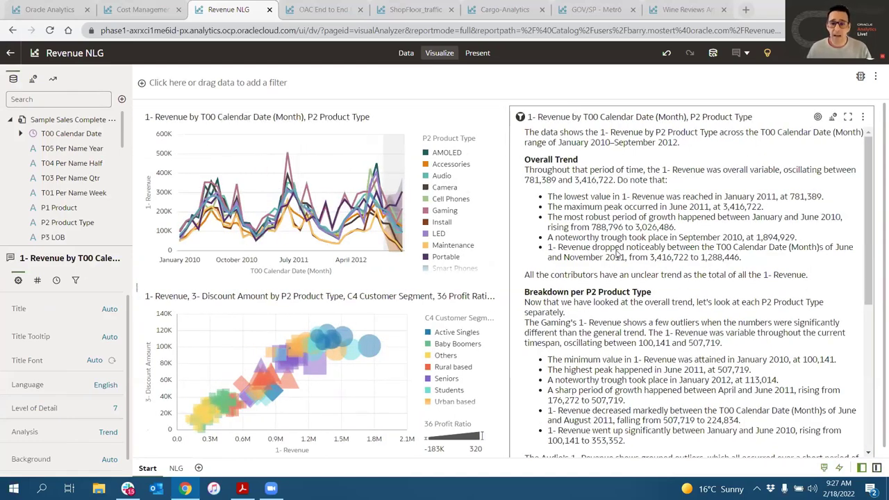
left_click(115, 411)
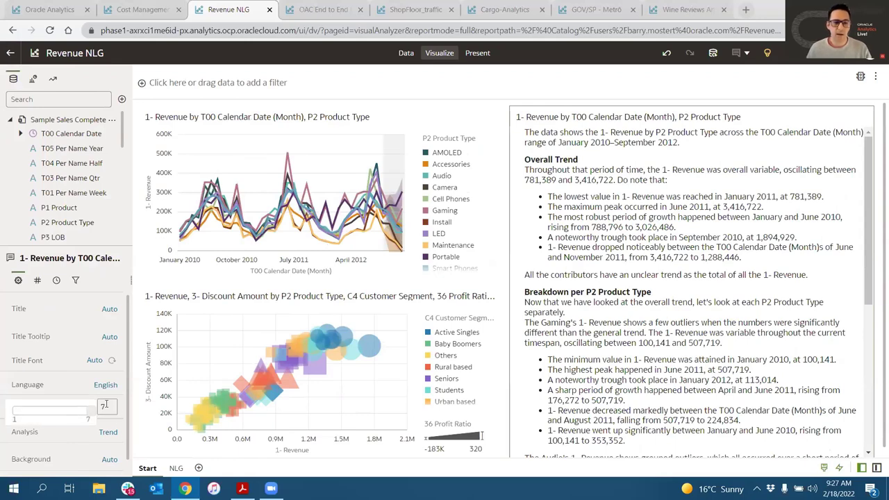
left_click(74, 415)
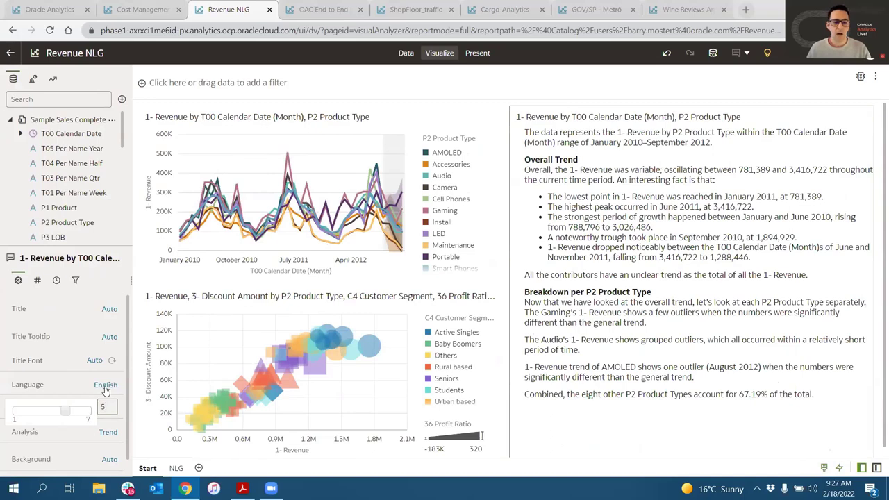
left_click(106, 385)
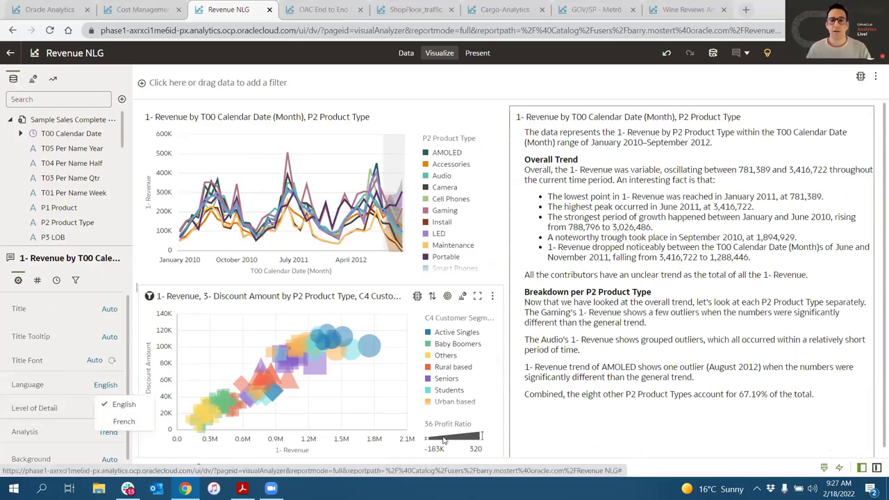
left_click(121, 421)
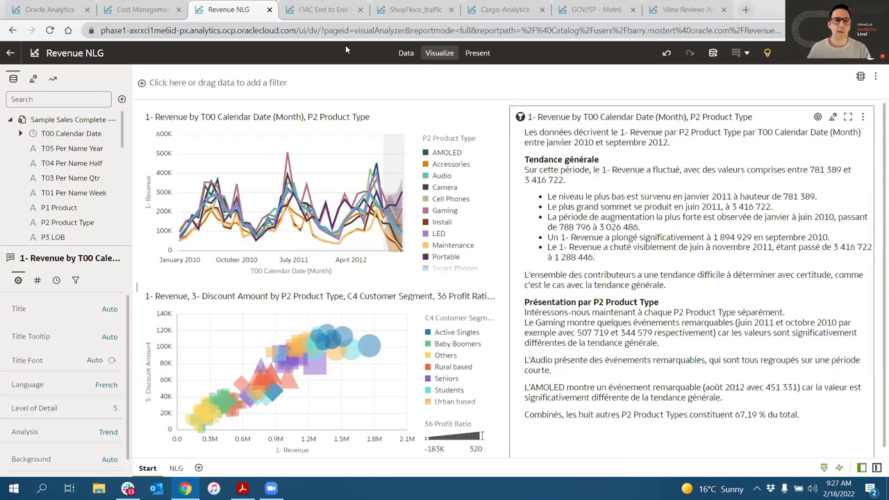
left_click(323, 10)
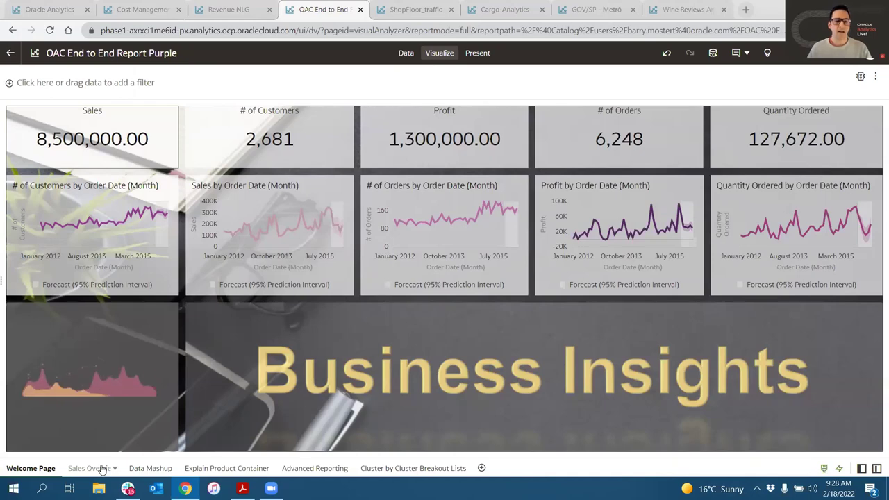
On the Sales Overview canvas, brush Envelopes and Critical priority, then switch to ShopFloor_traffic.
left_click(750, 404)
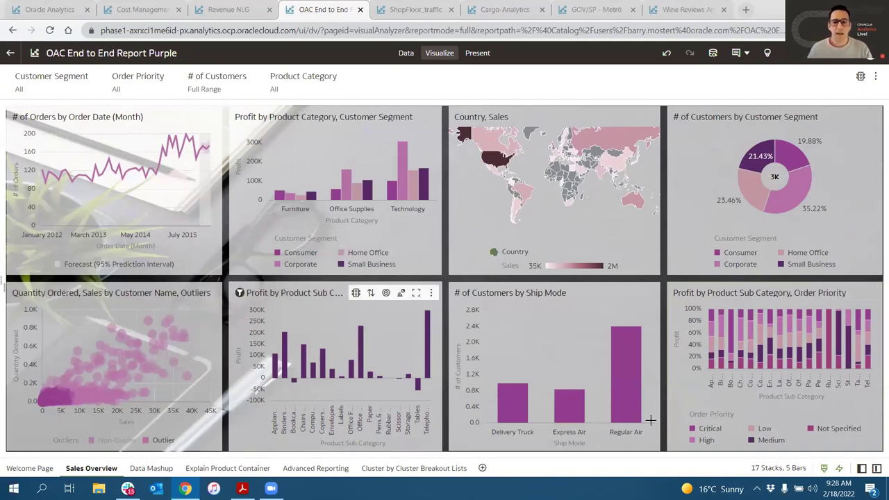
mouse_move(753, 330)
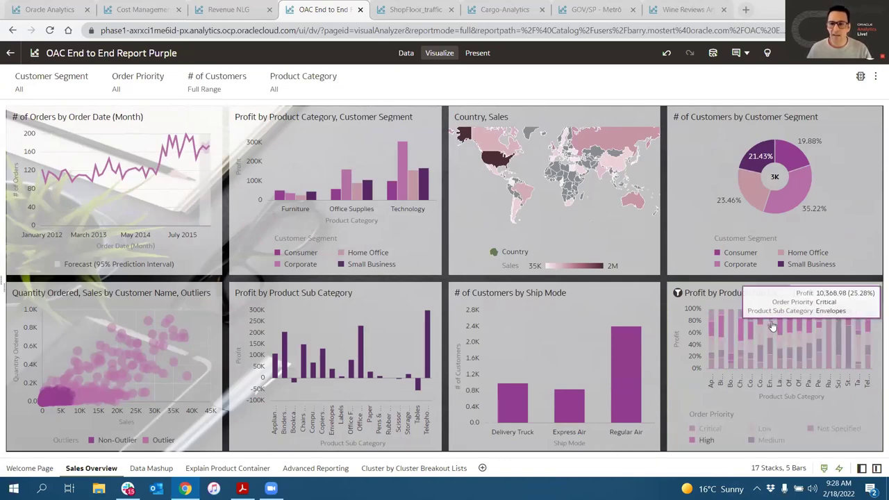
left_click(768, 327)
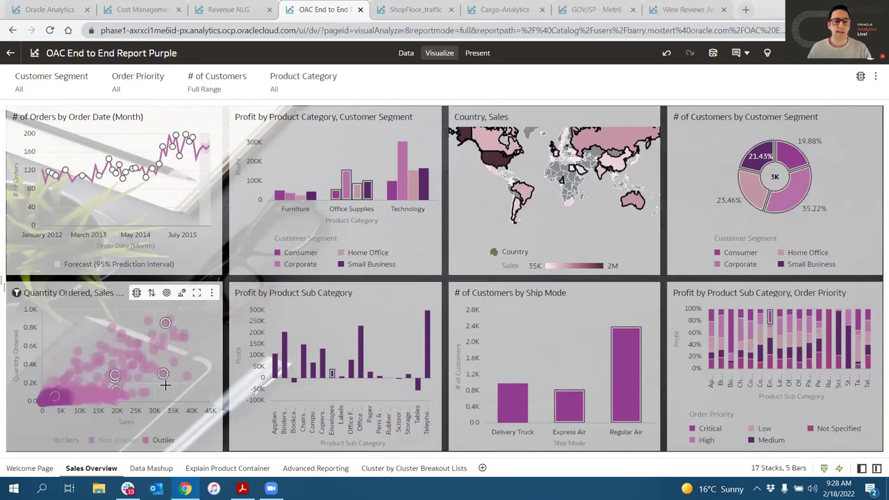
left_click(770, 323)
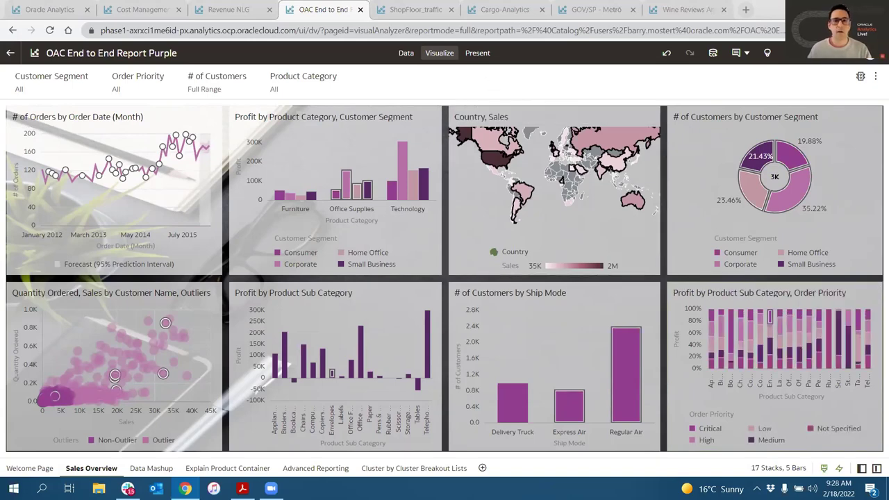
left_click(405, 10)
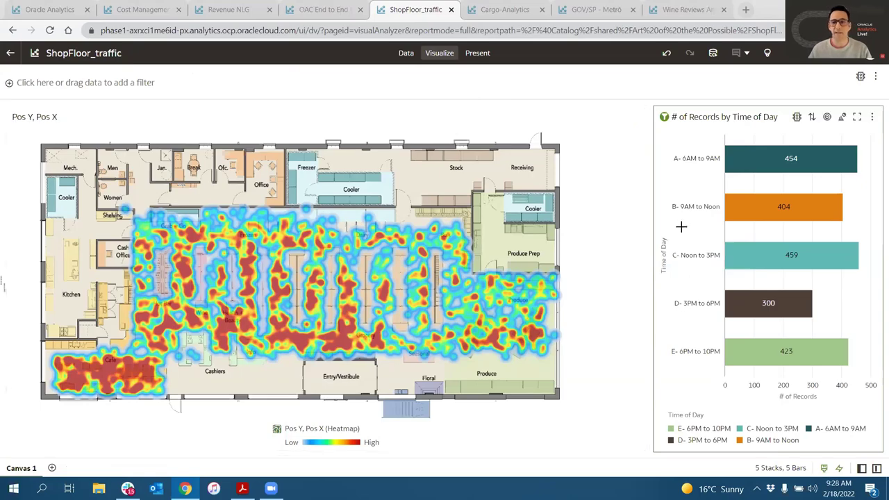
Brush the heatmap by the 6AM–9AM, 9AM–Noon and Noon–3PM slots, then open Cargo-Analytics.
left_click(760, 171)
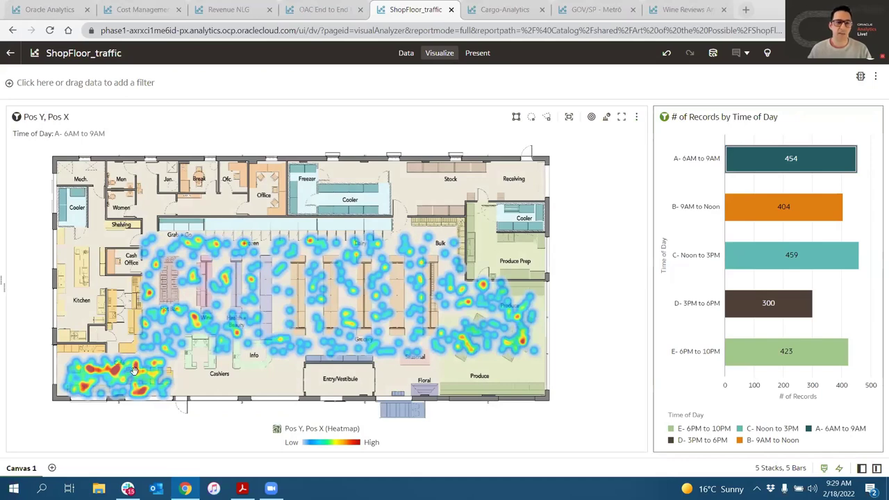
left_click(747, 218)
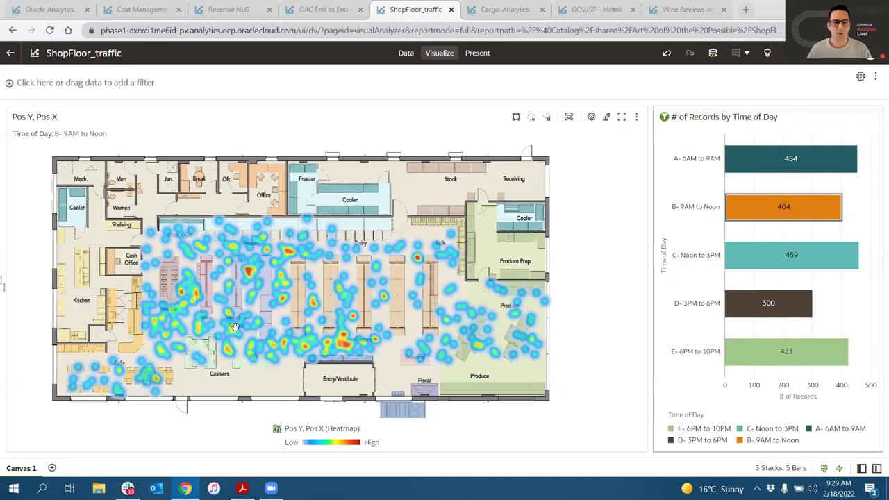
left_click(738, 254)
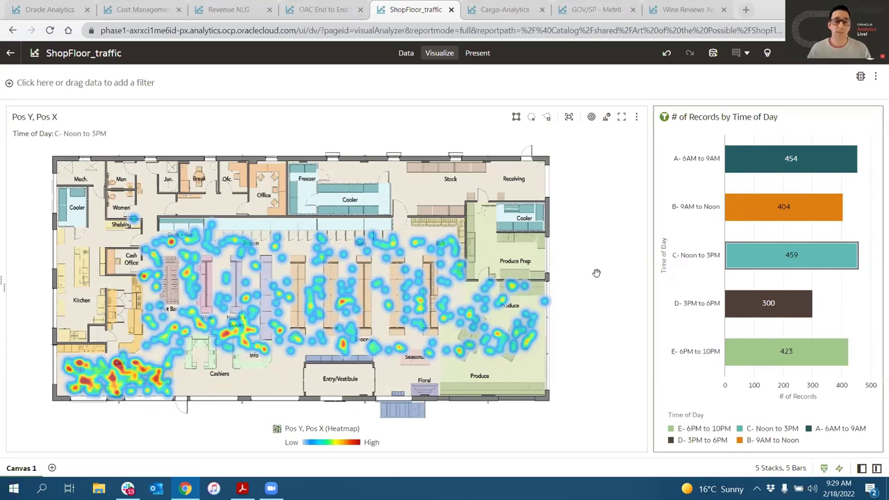
left_click(475, 7)
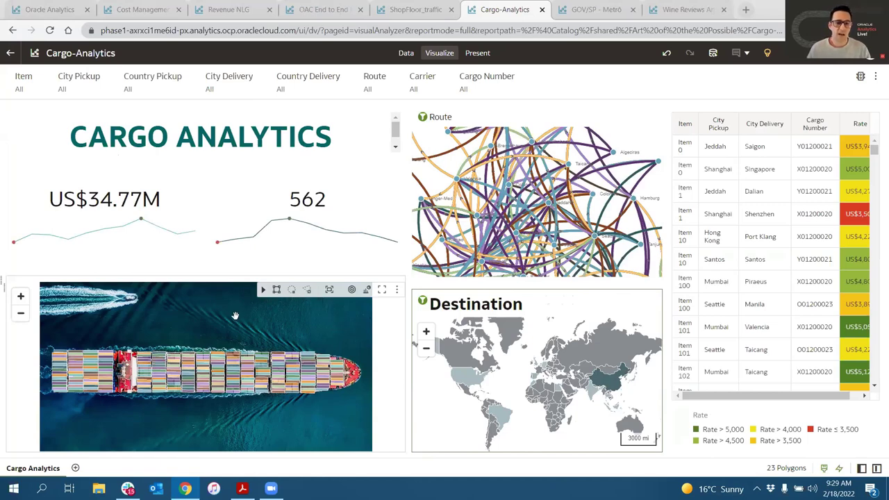
left_click(271, 305)
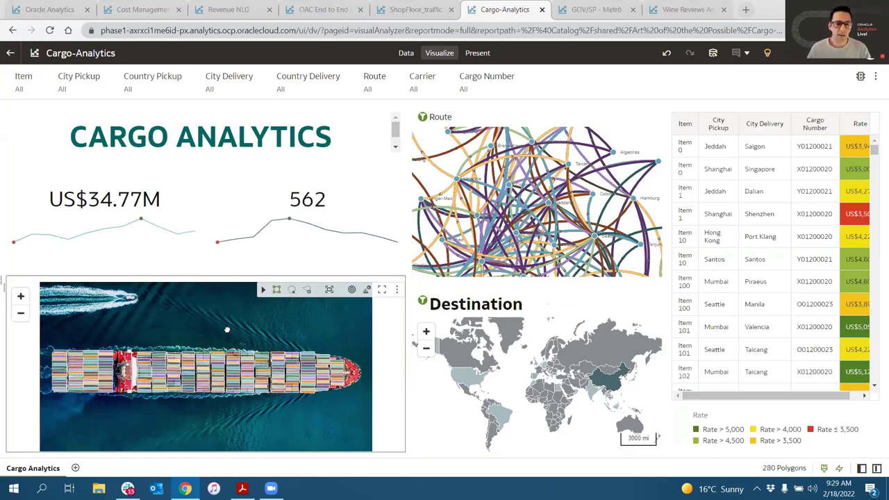
left_click(252, 420)
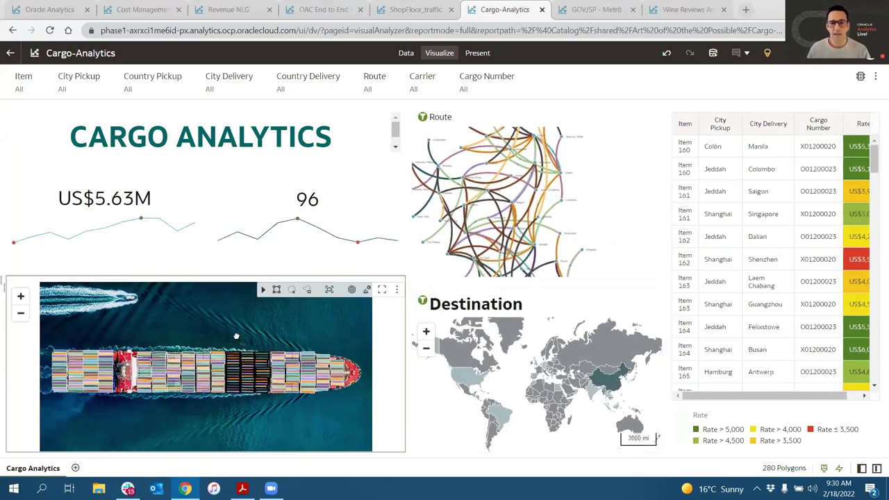
left_click(392, 352)
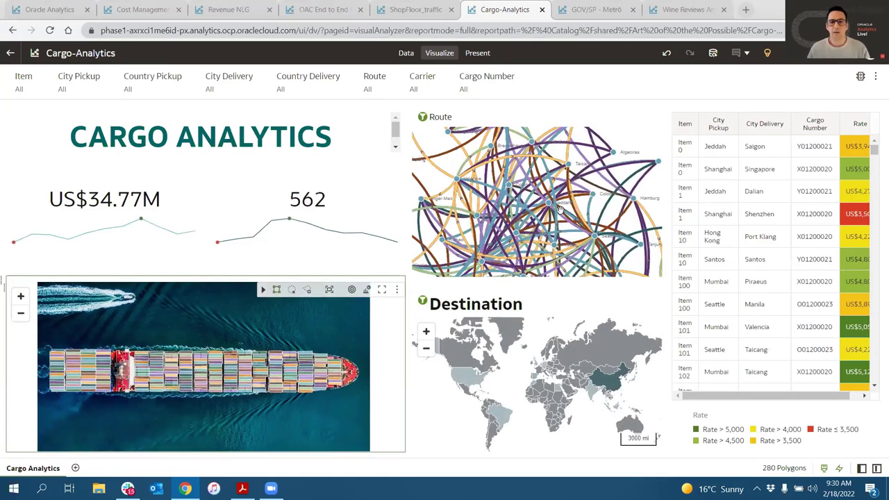
left_click(564, 216)
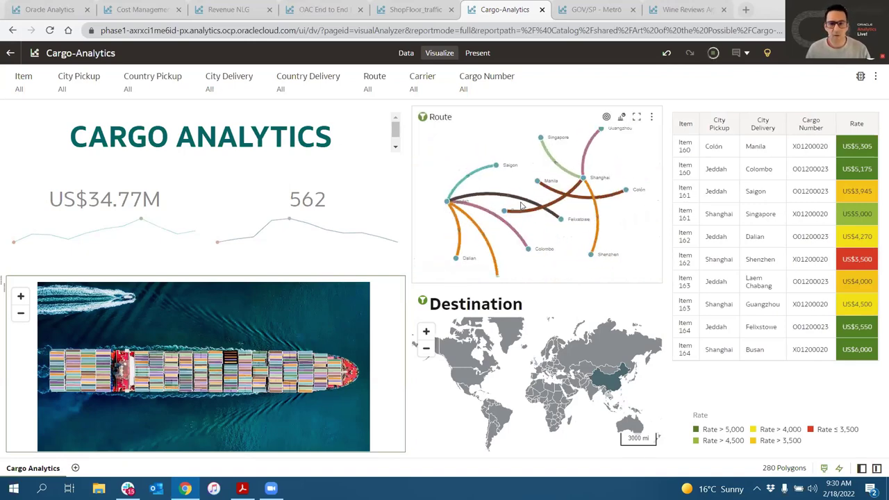
scroll(525, 204, "up", 5)
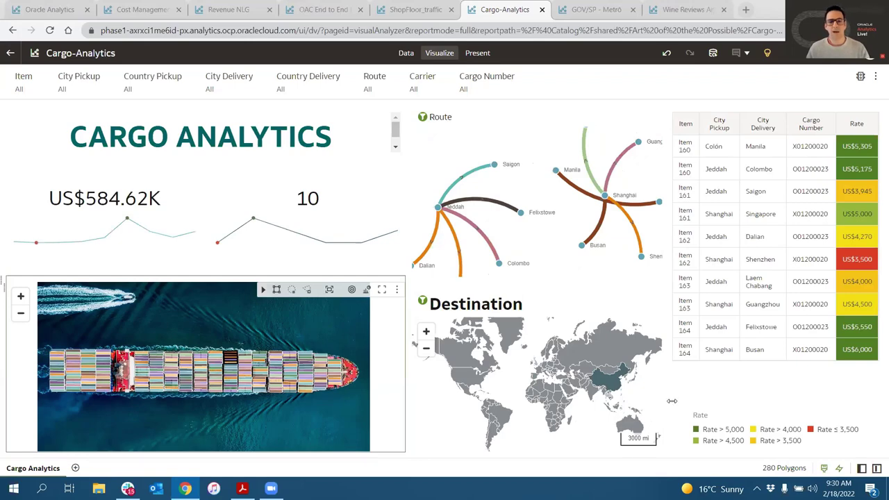
left_click(617, 391)
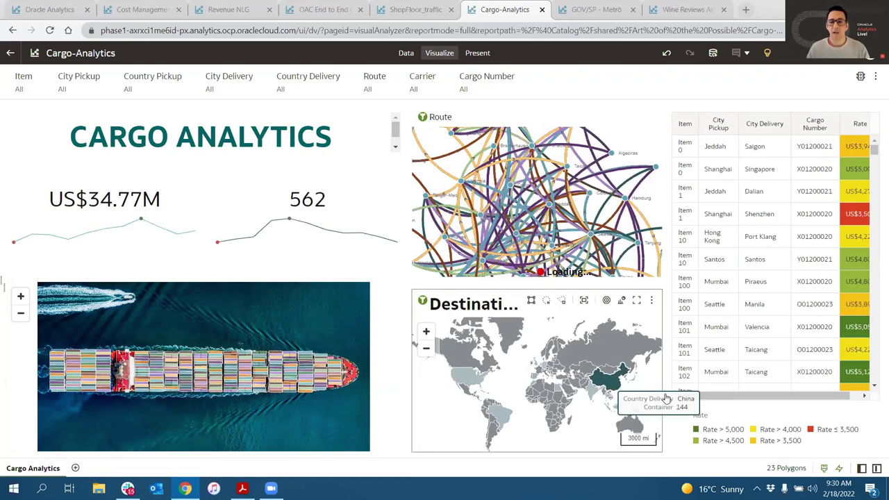
Filter the cargo dashboard to China, check the Shanghai row's options, then open GOV/SP - Metrô.
left_click(686, 393)
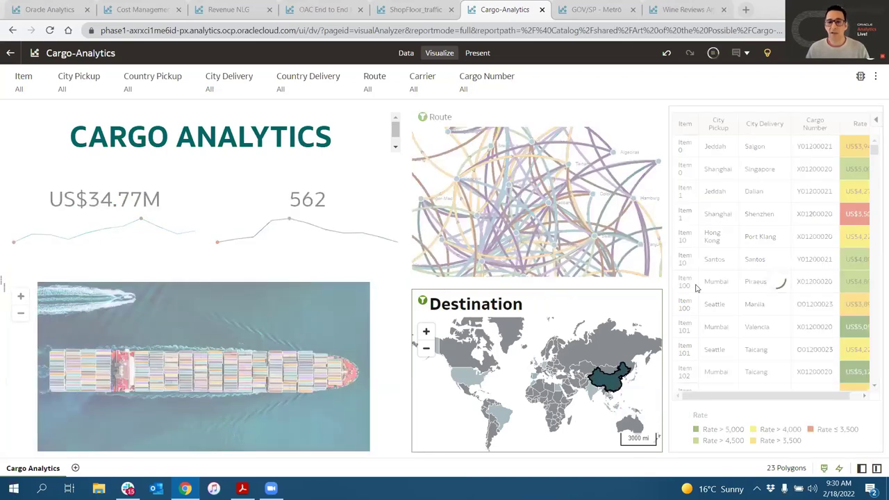
mouse_move(874, 154)
left_mouse_down()
mouse_move(876, 232)
mouse_move(873, 147)
left_mouse_up()
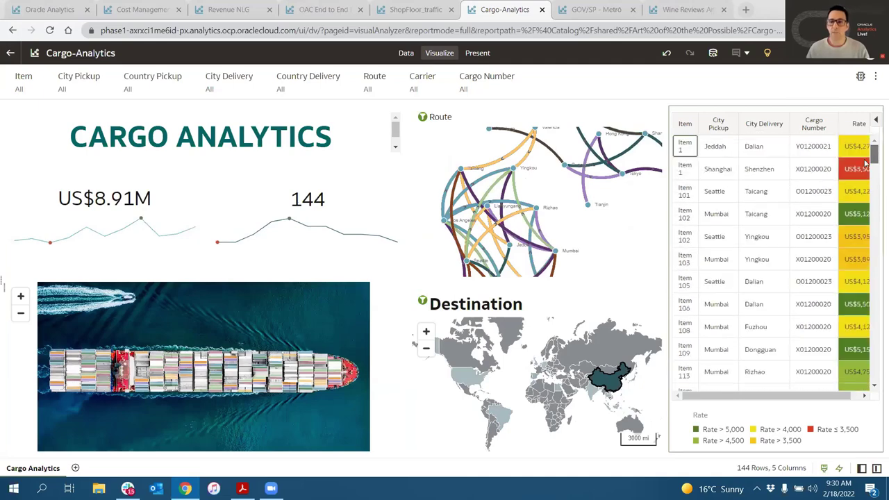
right_click(764, 177)
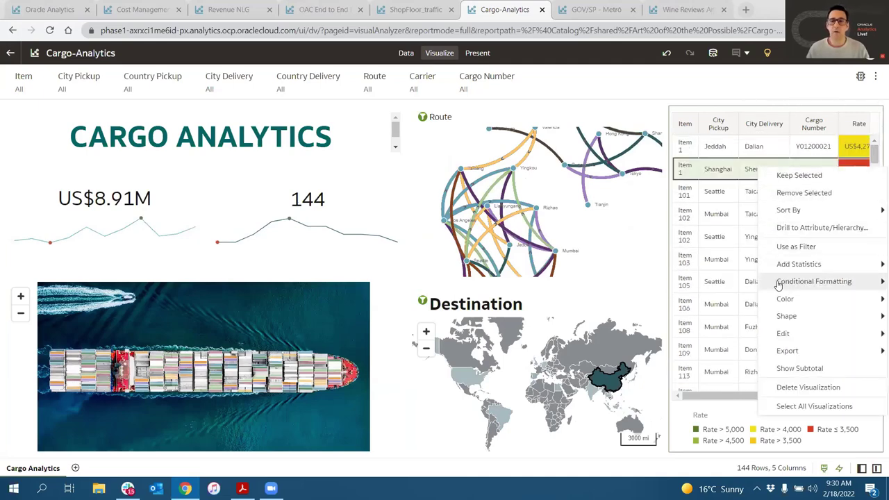
left_click(757, 93)
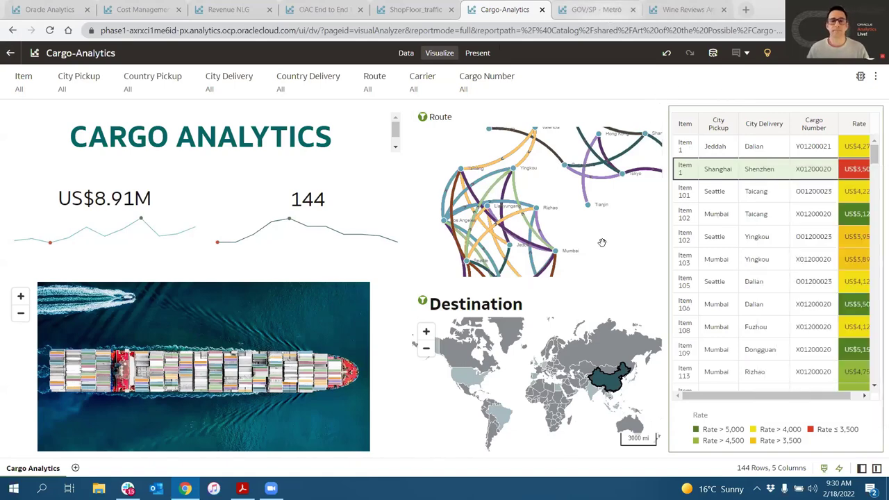
left_click(596, 9)
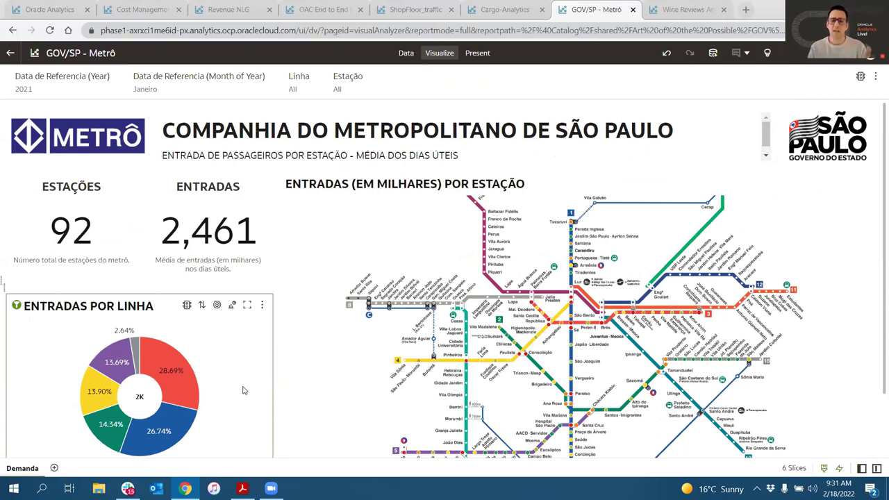
left_click(88, 401)
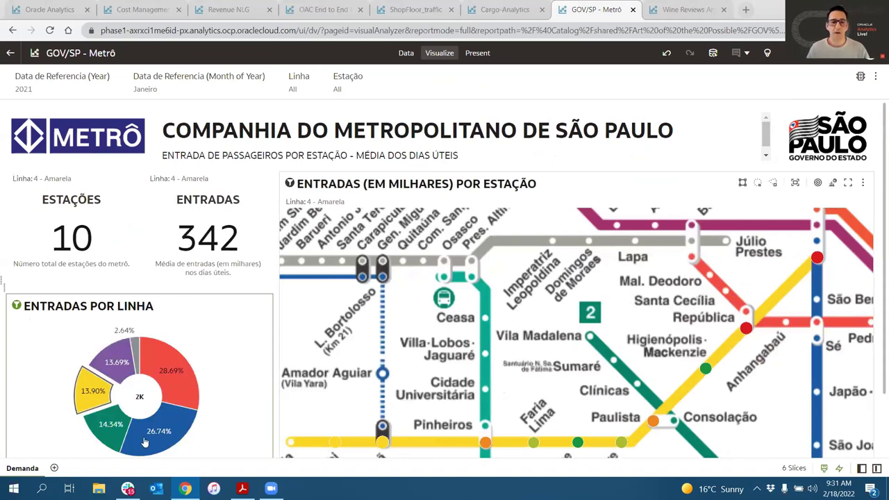
left_click(104, 434)
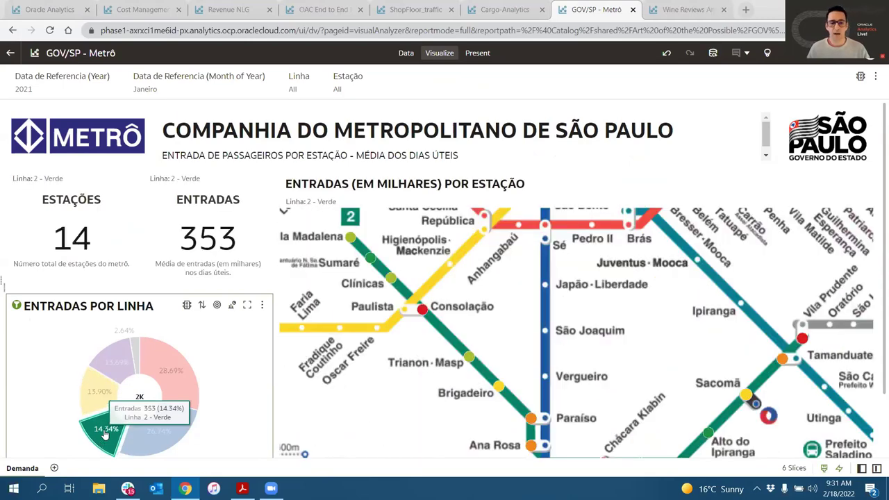
left_click(118, 372)
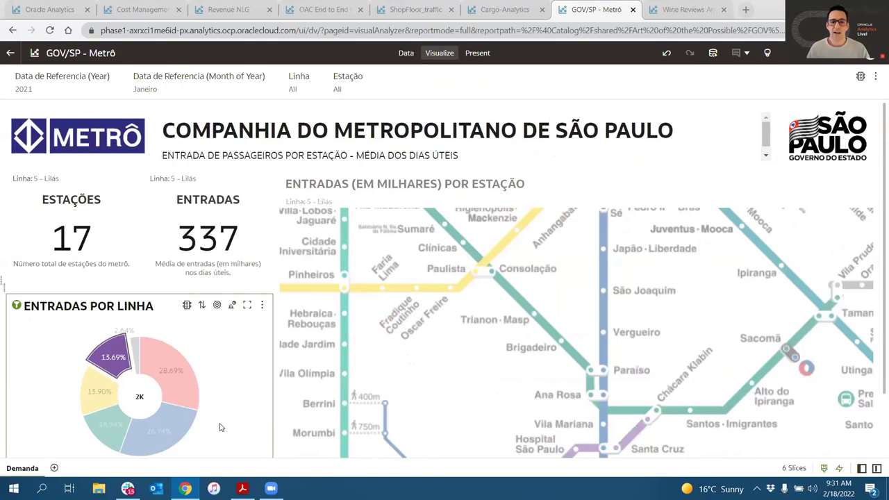
left_click(254, 383)
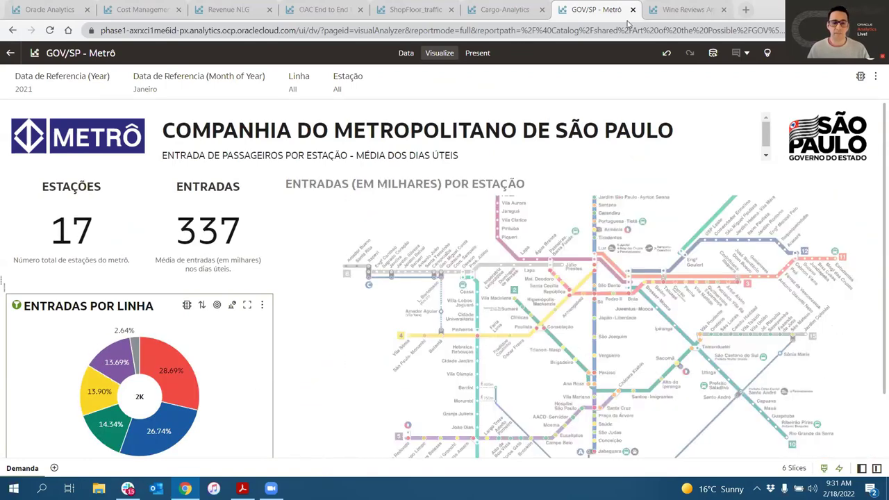
Open Wine Reviews Analytics, scroll to The Numbers and inspect the Wines Reviewed tile's options.
left_click(681, 10)
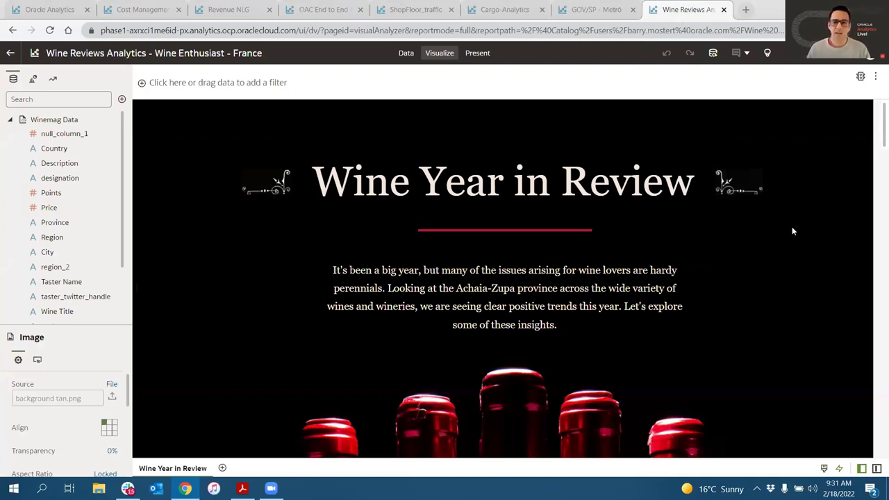
scroll(714, 262, "down", 3)
scroll(628, 257, "up", 3)
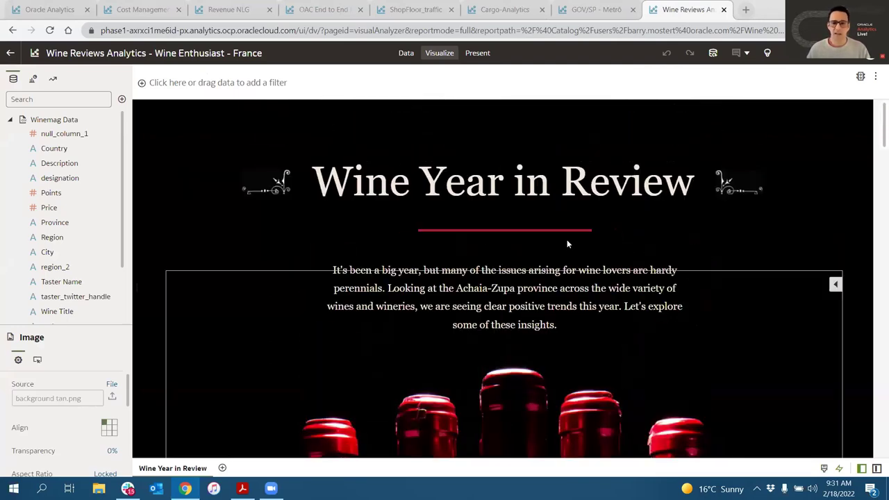
scroll(778, 248, "down", 3)
scroll(779, 247, "down", 2)
scroll(748, 238, "down", 4)
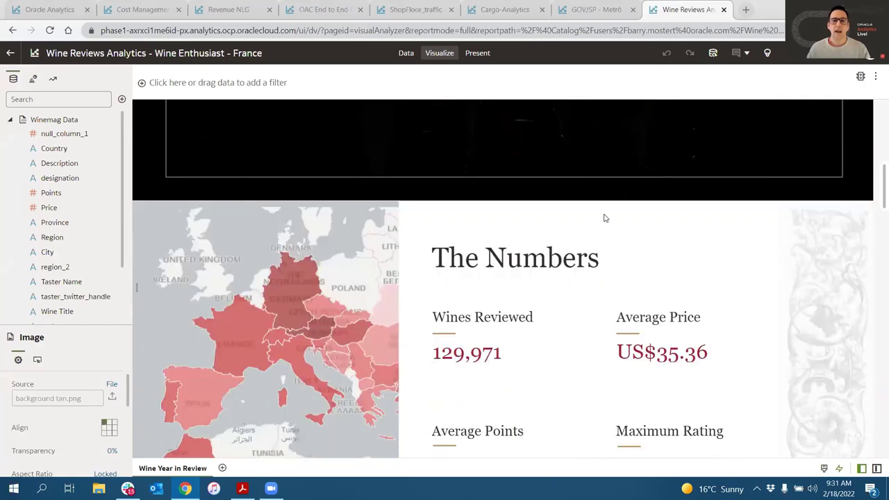
scroll(465, 227, "down", 1)
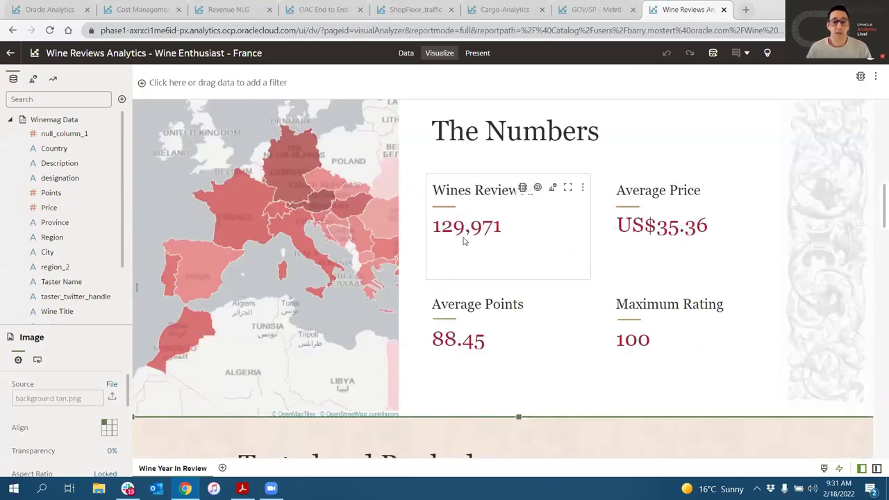
scroll(42, 163, "down", 2)
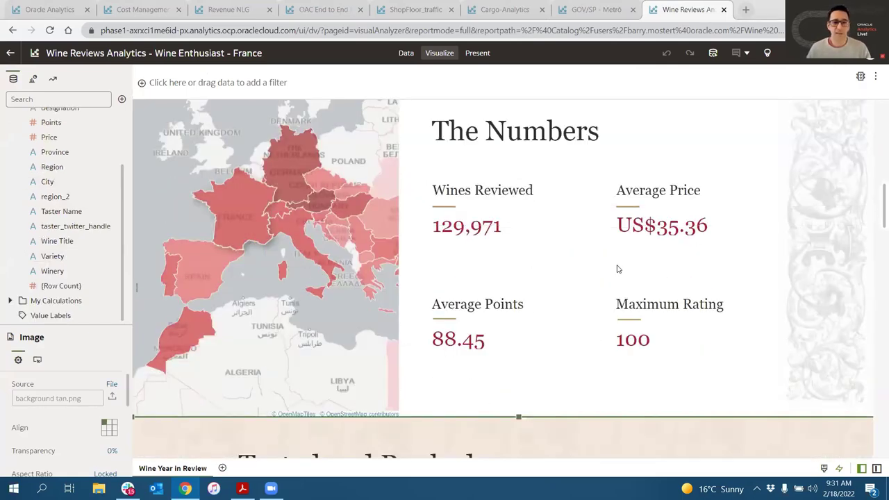
right_click(465, 231)
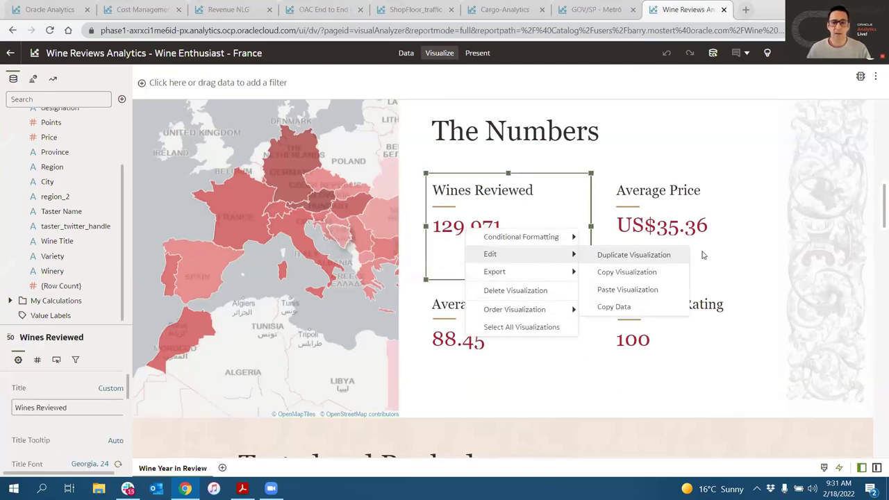
left_click(722, 242)
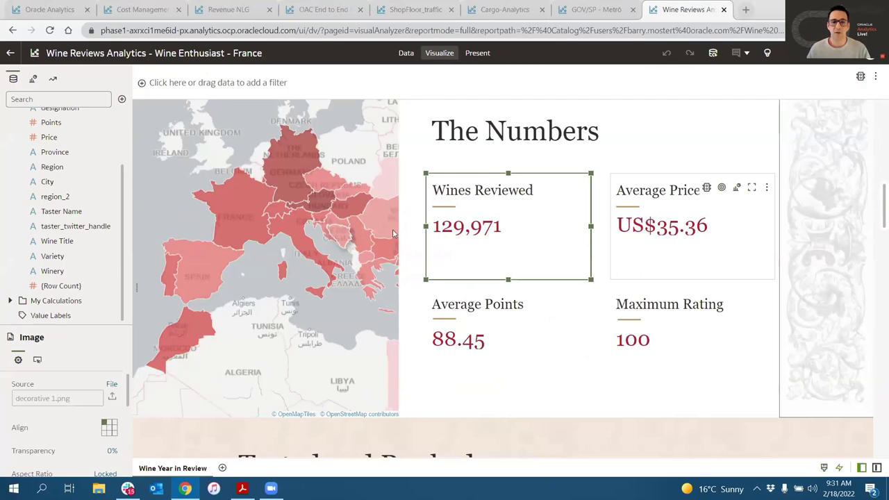
scroll(319, 236, "up", 1)
Select France on the map and open its drill choices, then cancel without drilling.
left_click(264, 264)
right_click(276, 314)
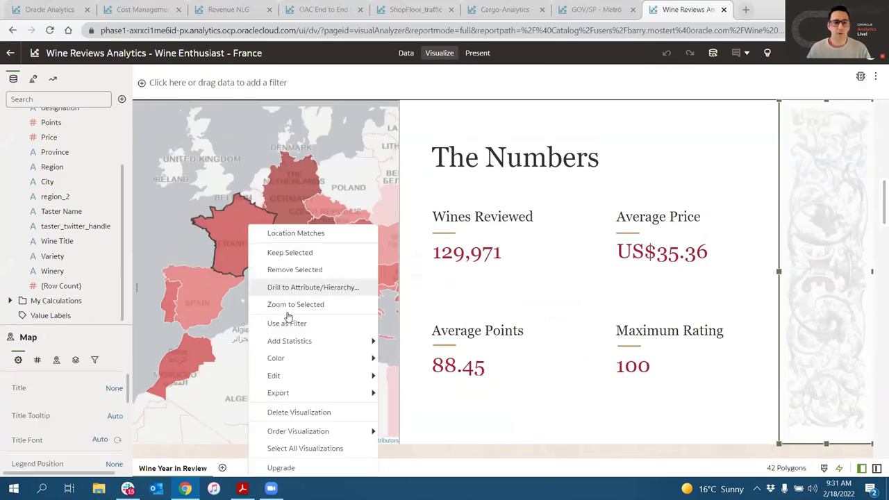
left_click(303, 287)
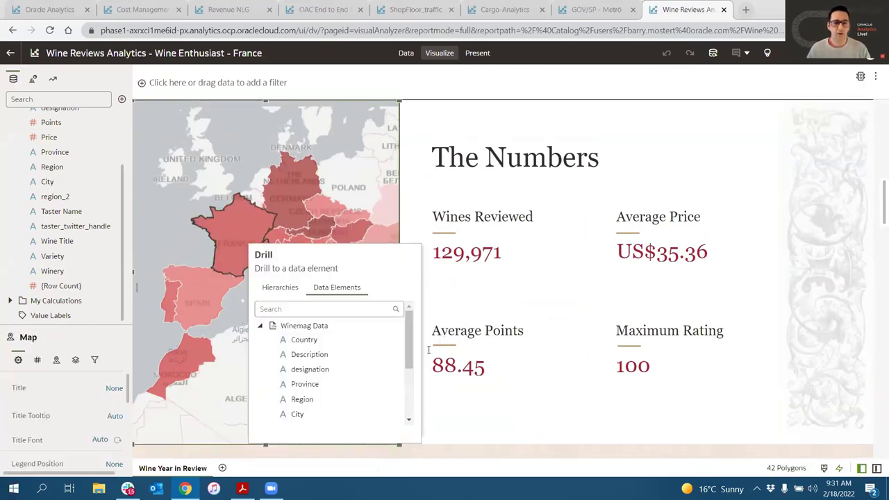
left_click(791, 290)
scroll(612, 285, "down", 5)
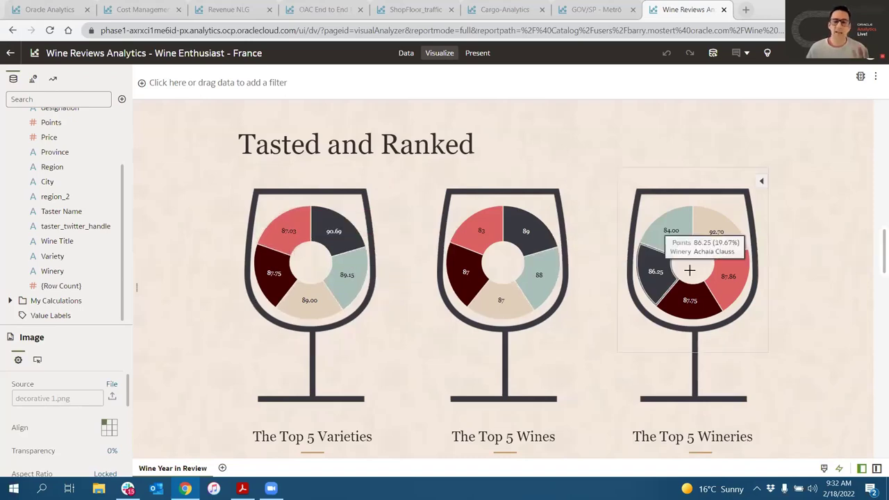
scroll(686, 250, "down", 6)
scroll(688, 272, "down", 2)
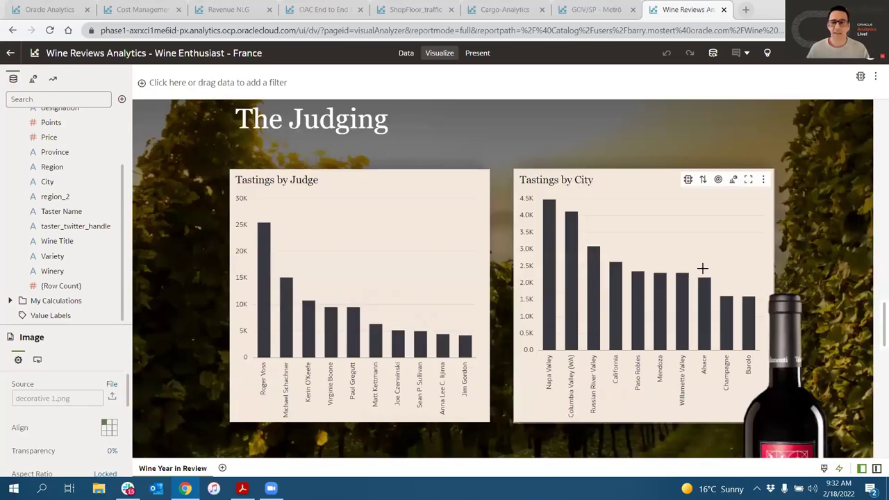
scroll(877, 334, "down", 1)
scroll(876, 361, "down", 1)
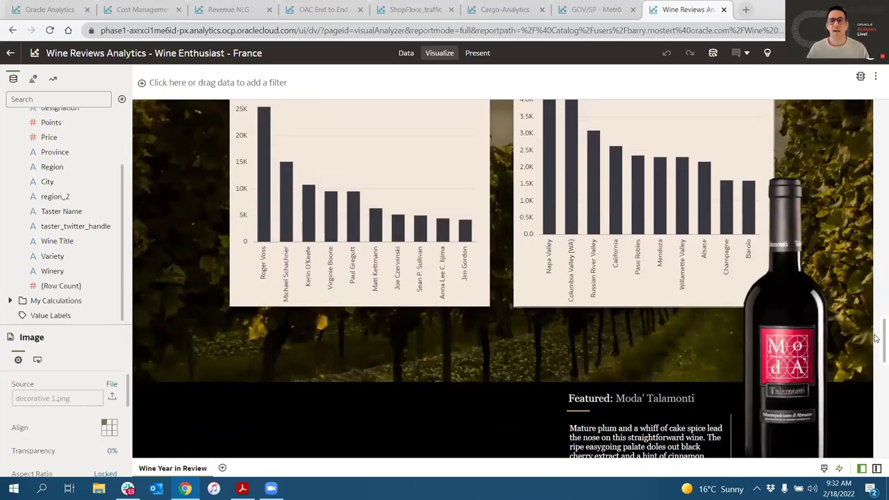
scroll(873, 400, "down", 2)
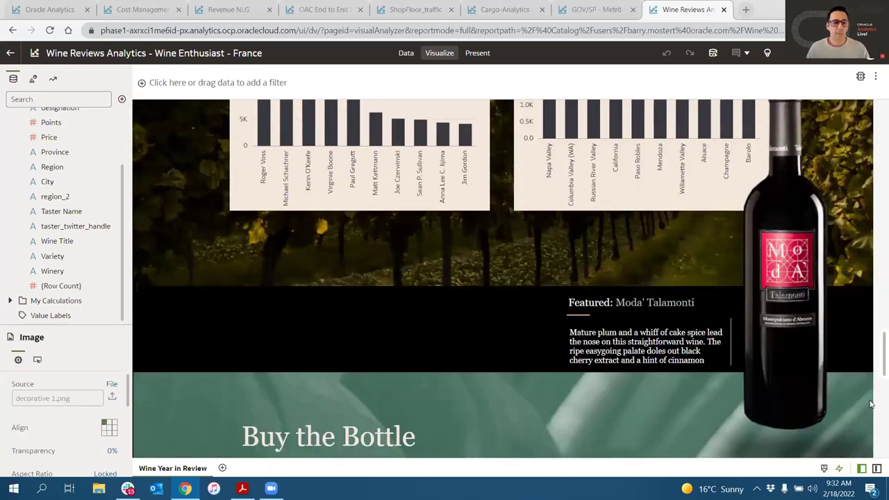
scroll(870, 404, "down", 6)
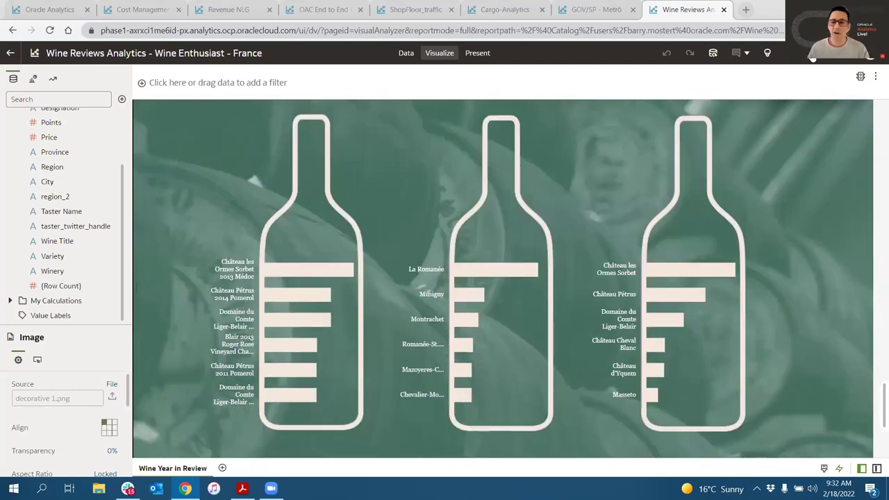
scroll(775, 224, "up", 10)
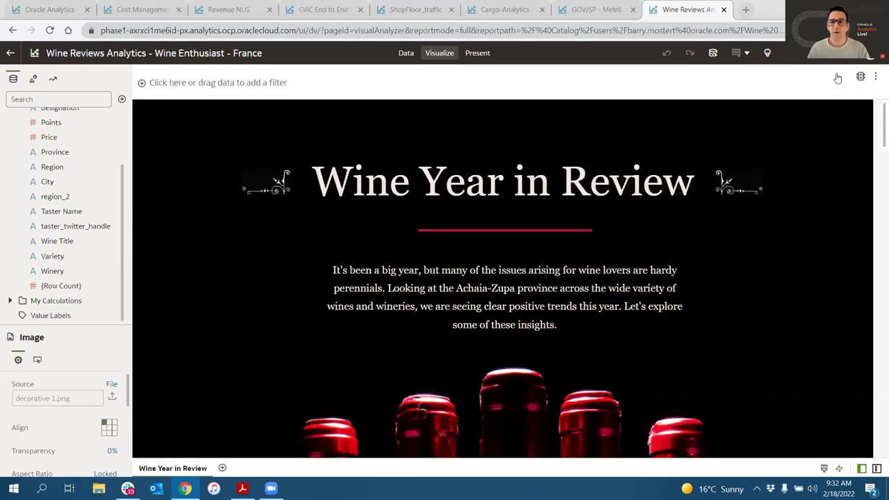
Start saving the workbook as a copy, then cancel.
left_click(837, 53)
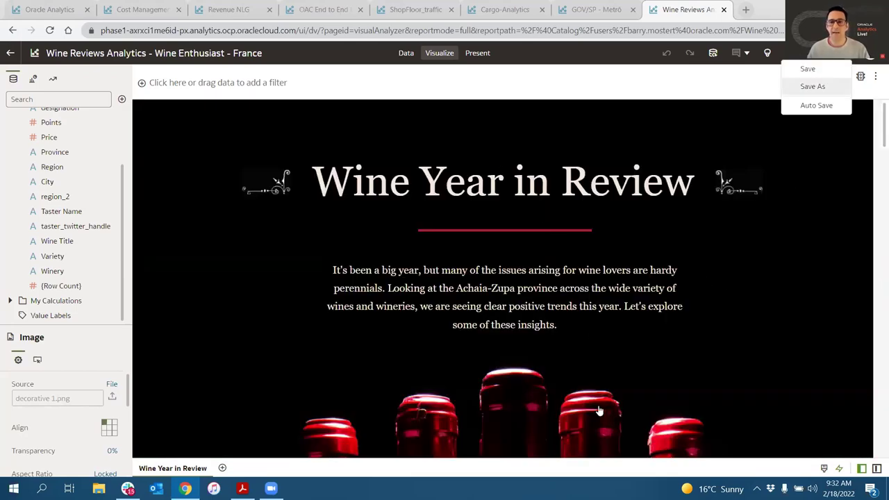
left_click(813, 85)
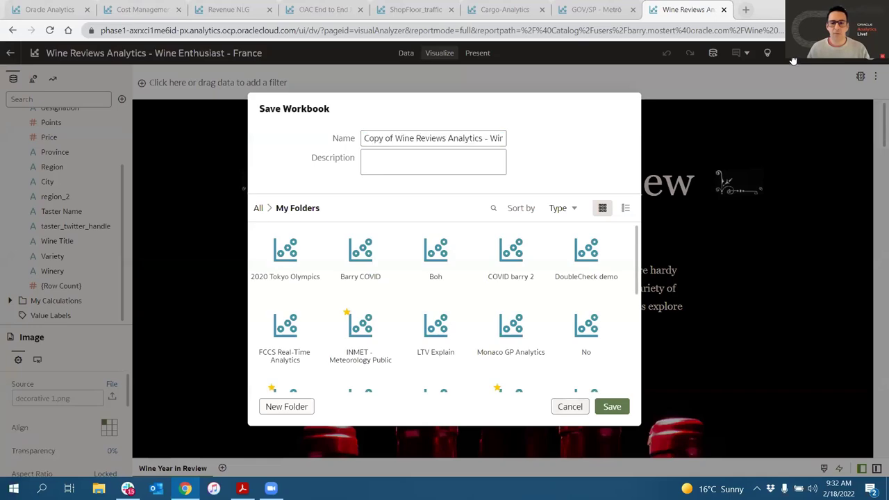
key("Escape")
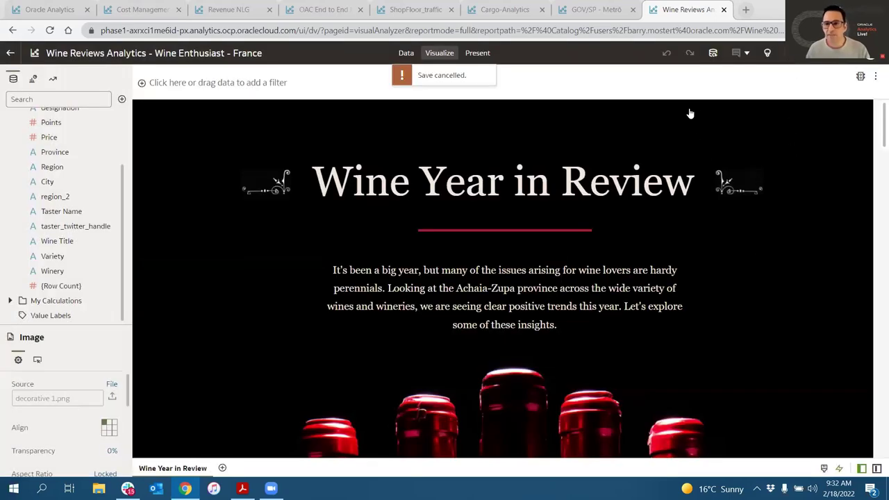
Set up exporting the canvas to a file in Acrobat (pdf) format.
left_click(713, 53)
left_click(688, 109)
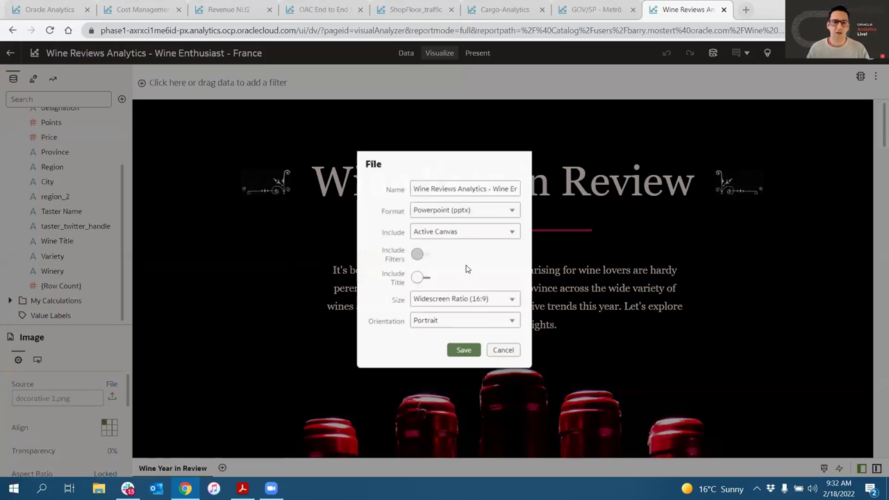
left_click(472, 210)
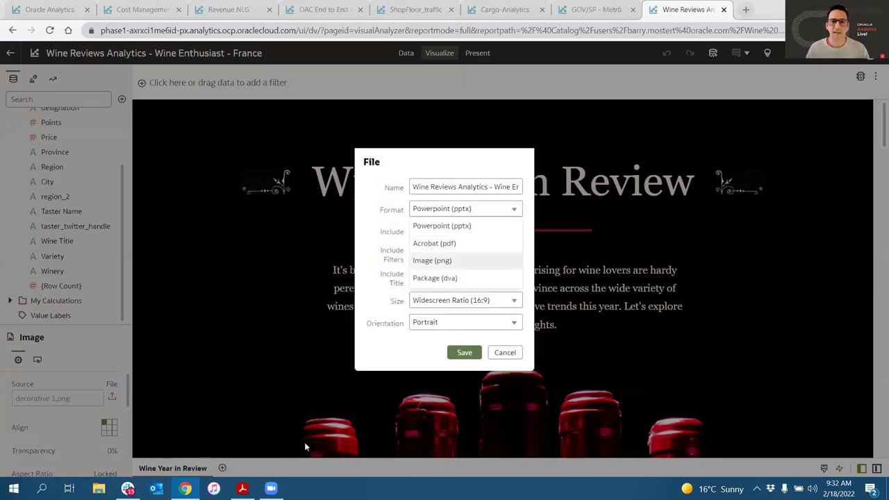
left_click(434, 244)
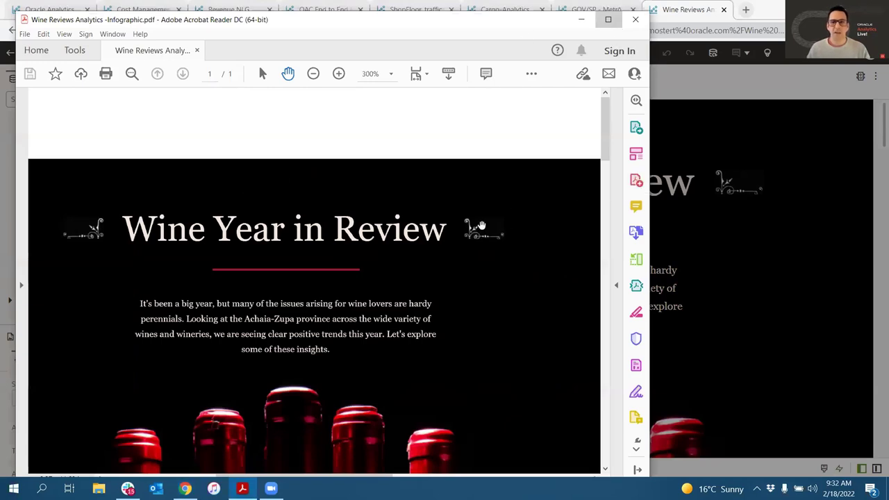
Scroll through the Wine Reviews infographic PDF from the title past The Numbers to Tasted and Ranked.
scroll(271, 146, "down", 1)
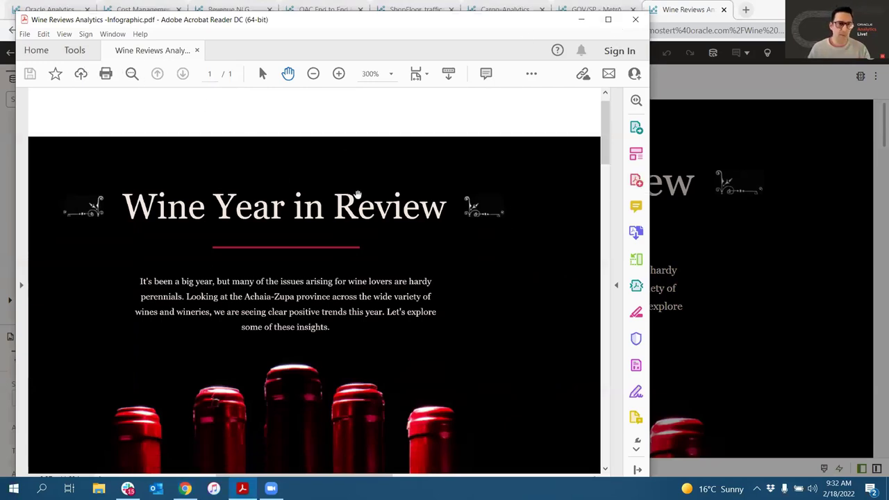
scroll(333, 243, "down", 2)
scroll(350, 253, "down", 3)
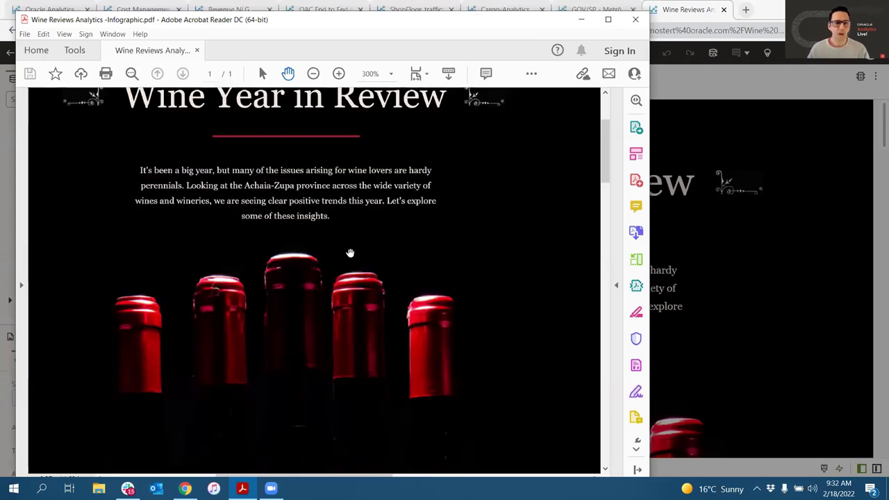
scroll(350, 253, "down", 15)
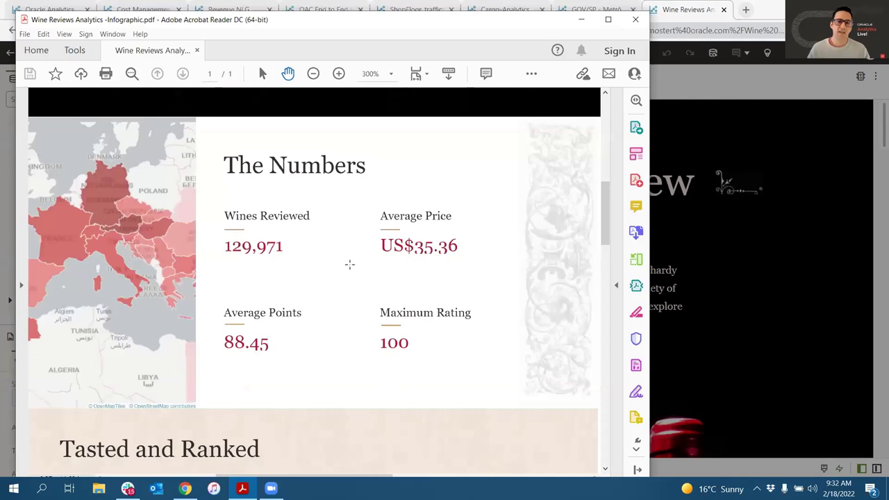
scroll(350, 263, "down", 4)
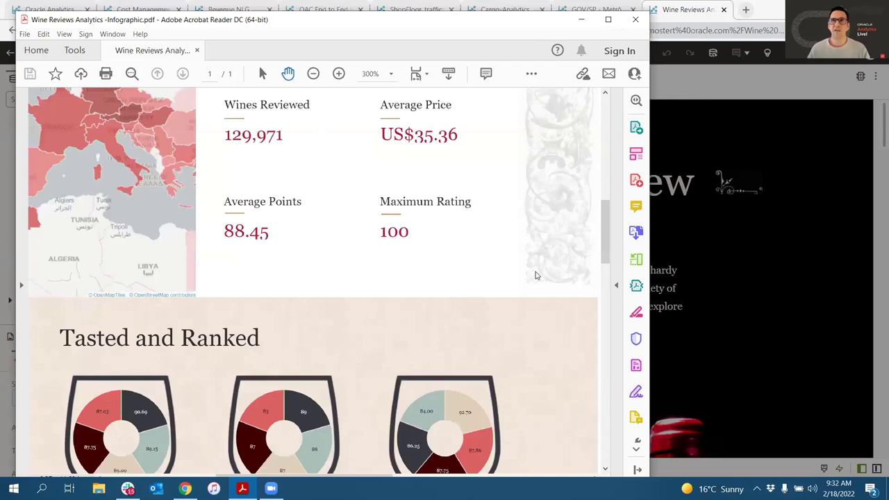
scroll(535, 276, "down", 4)
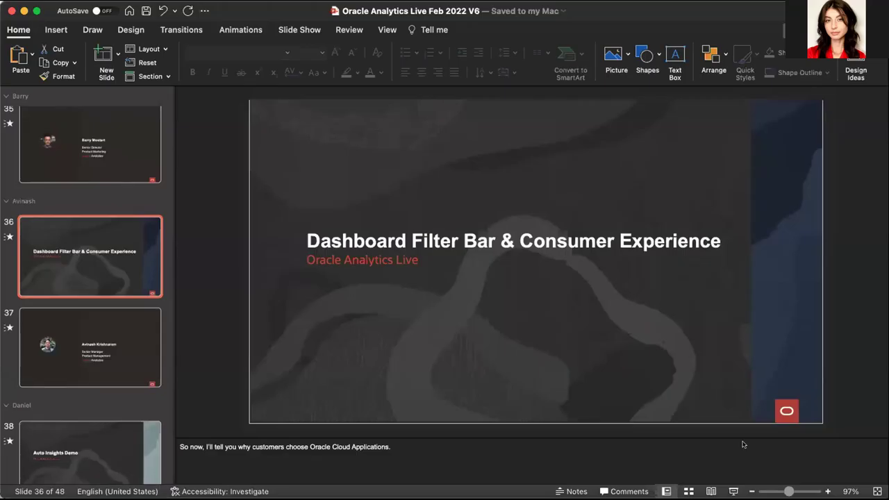
Run the slide show from the Dashboard Filter Bar & Consumer Experience slide and advance one slide.
key("super+shift+Return")
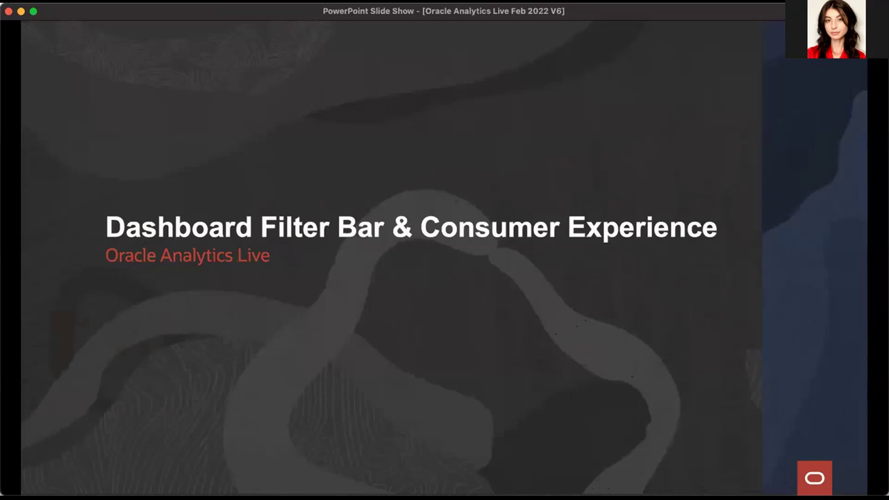
left_click(681, 418)
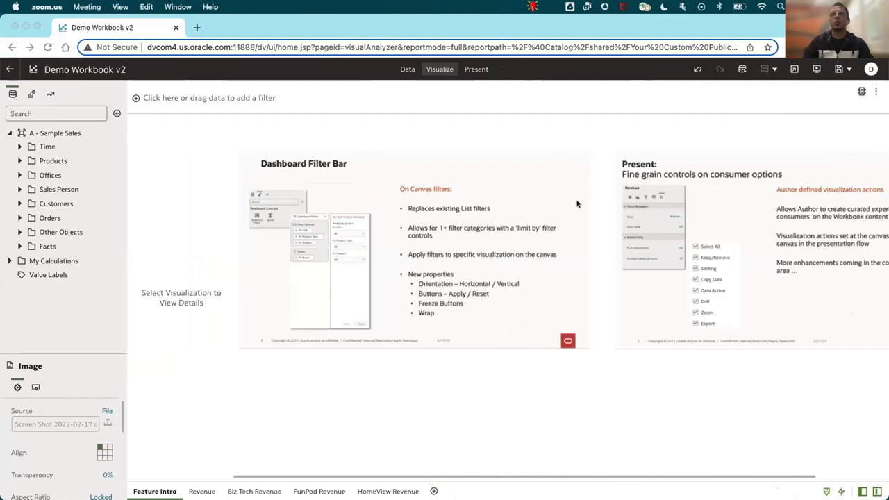
Bring the Chrome window with Demo Workbook v2 in Oracle Analytics to the front.
left_click(812, 78)
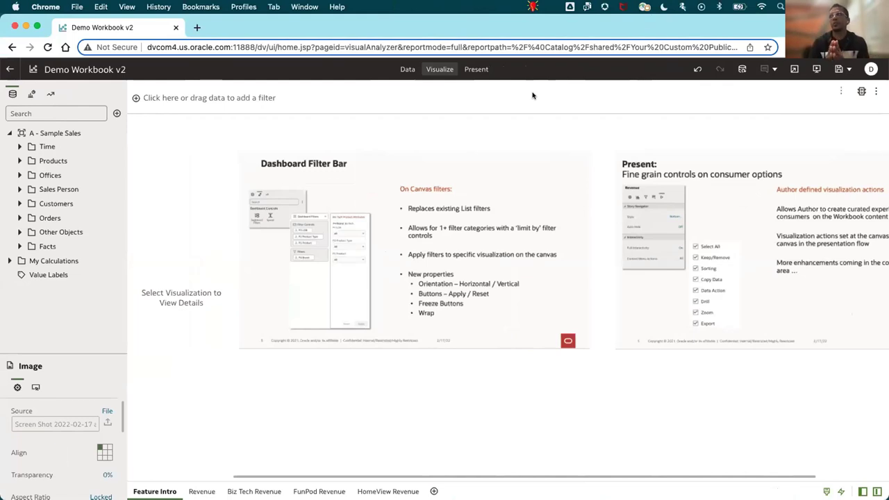
Preview the Feature Intro canvas in presentation mode with the Dashboard Filter Bar and Present slides.
left_click(813, 70)
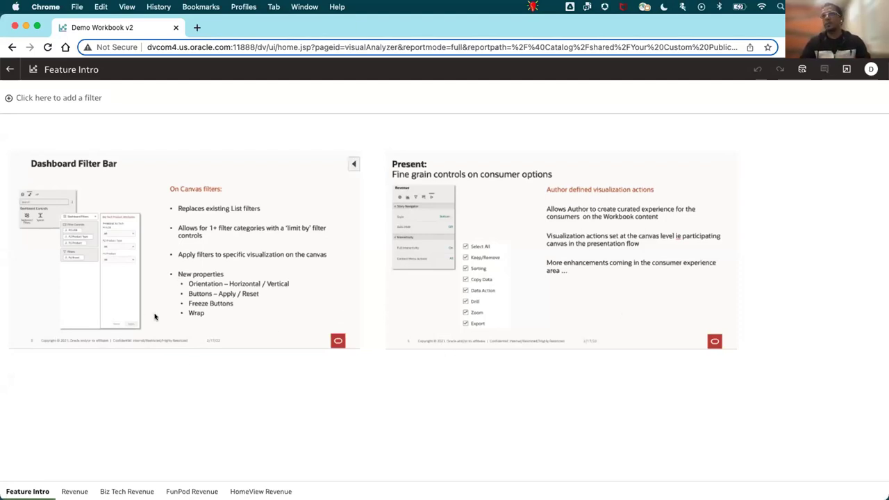
Leave presentation mode and switch to the Revenue canvas with its combo and donut charts.
left_click(10, 68)
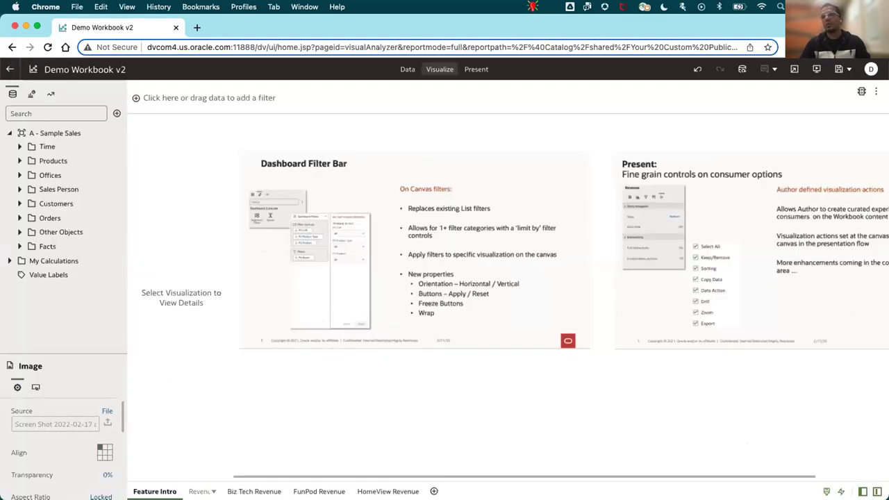
left_click(199, 491)
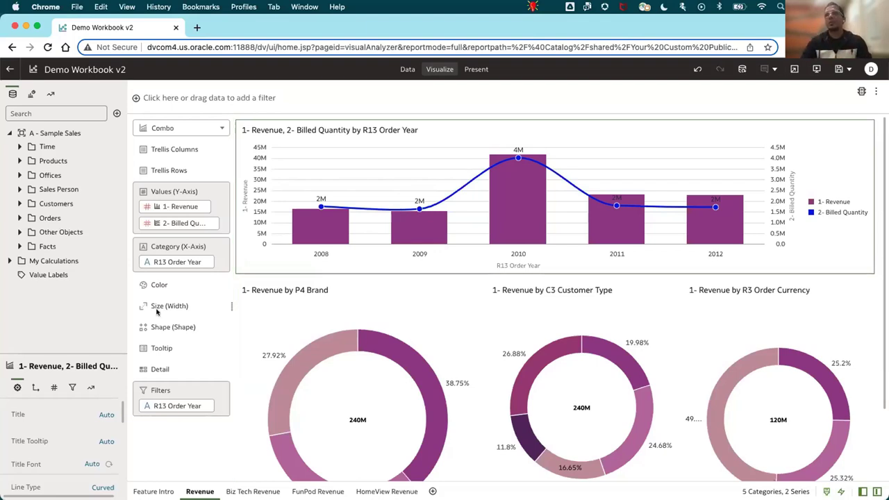
Place an empty Dashboard Filters control from Dashboard Controls across the top of the Revenue canvas.
left_click(31, 94)
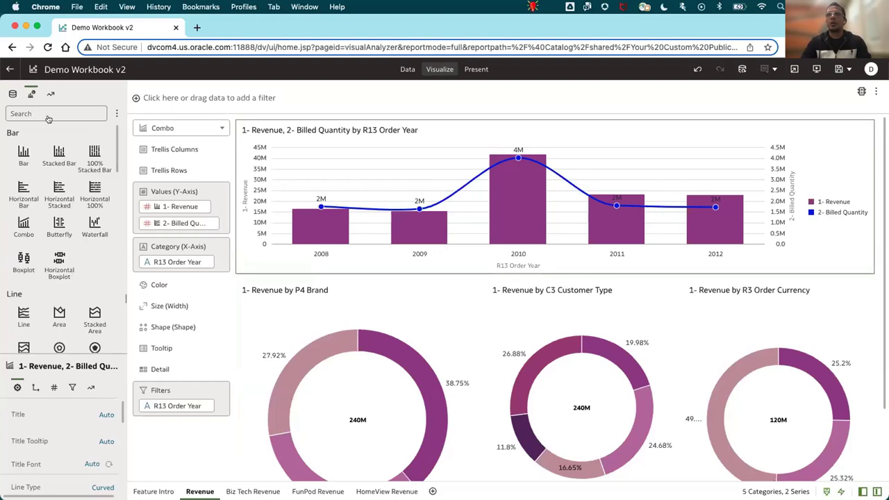
scroll(60, 184, "down", 10)
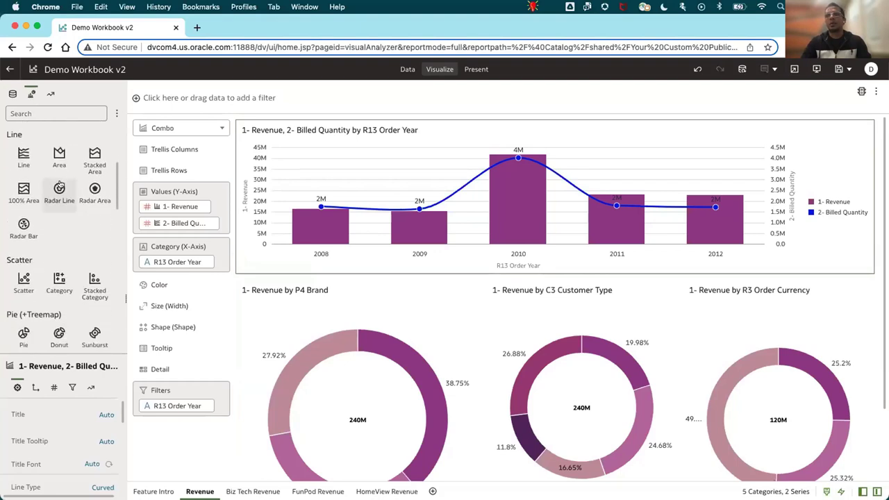
scroll(59, 184, "down", 10)
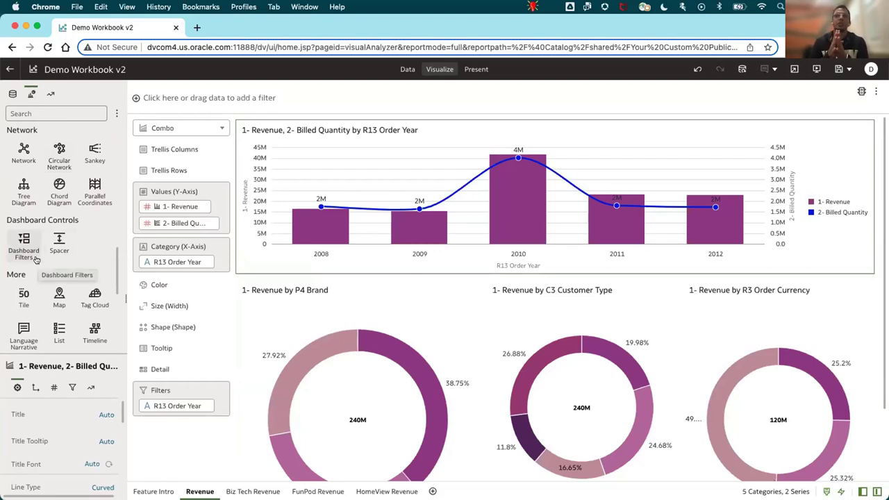
left_click(36, 259)
left_click_drag(202, 186, 305, 122)
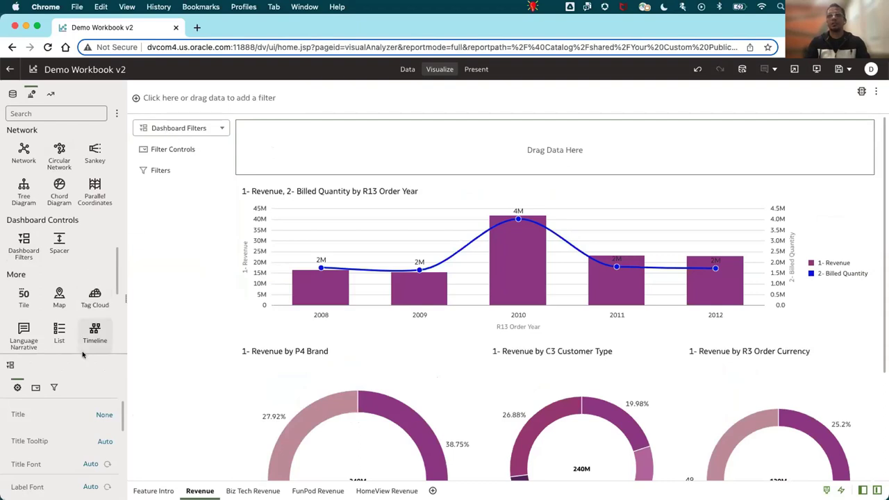
left_click_drag(80, 352, 74, 255)
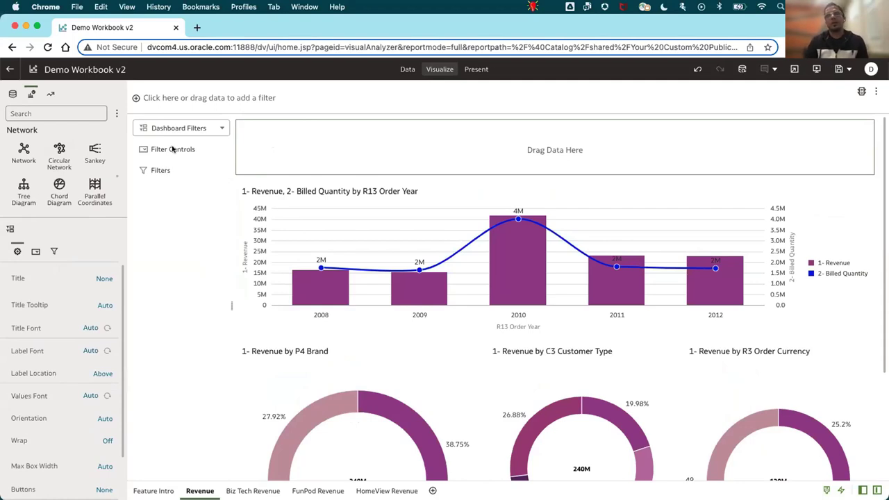
left_click(13, 93)
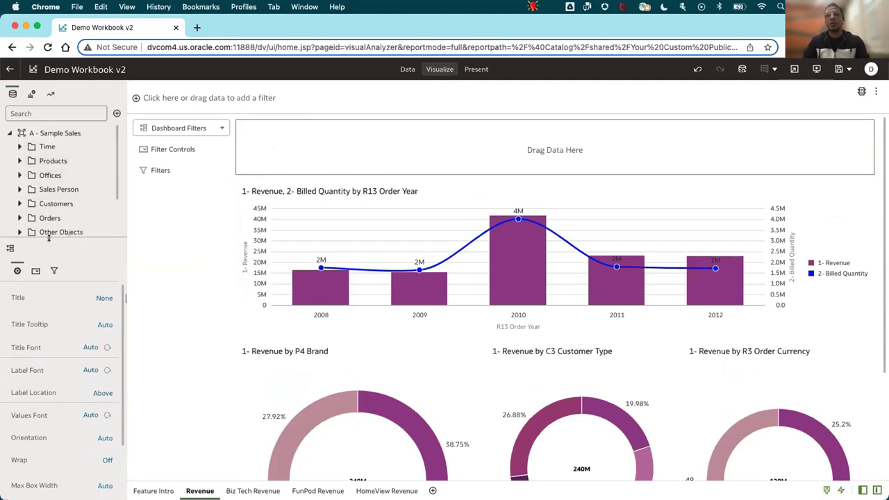
Add P4 Brand from the Products folder as a filter on the dashboard filter bar.
left_click(20, 161)
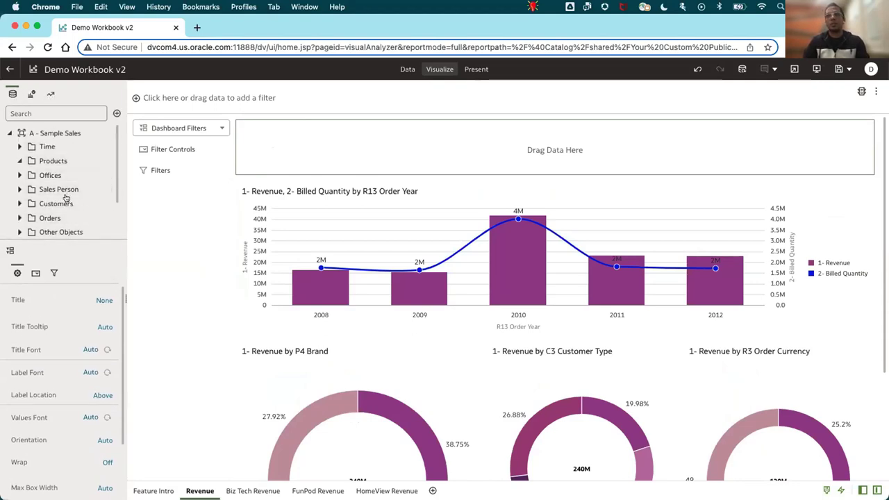
scroll(67, 198, "down", 3)
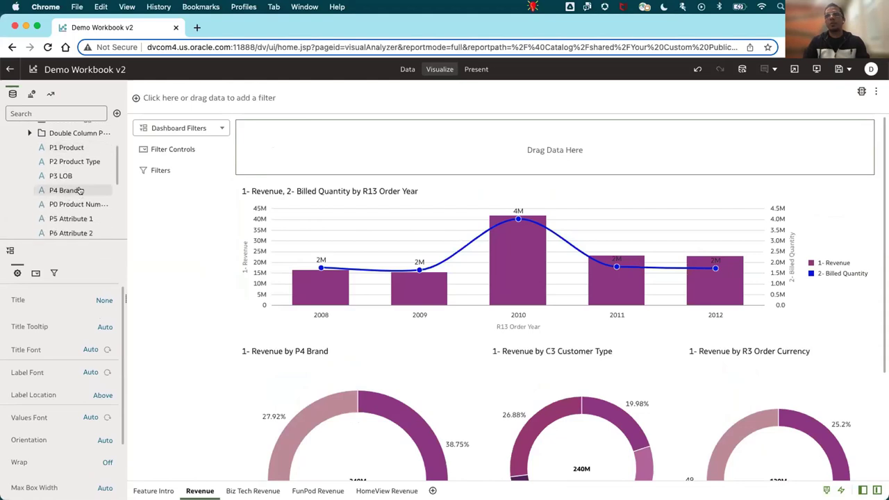
mouse_move(139, 176)
left_mouse_down()
mouse_move(151, 169)
mouse_move(85, 195)
mouse_move(148, 177)
left_mouse_up()
left_click_drag(147, 177, 160, 182)
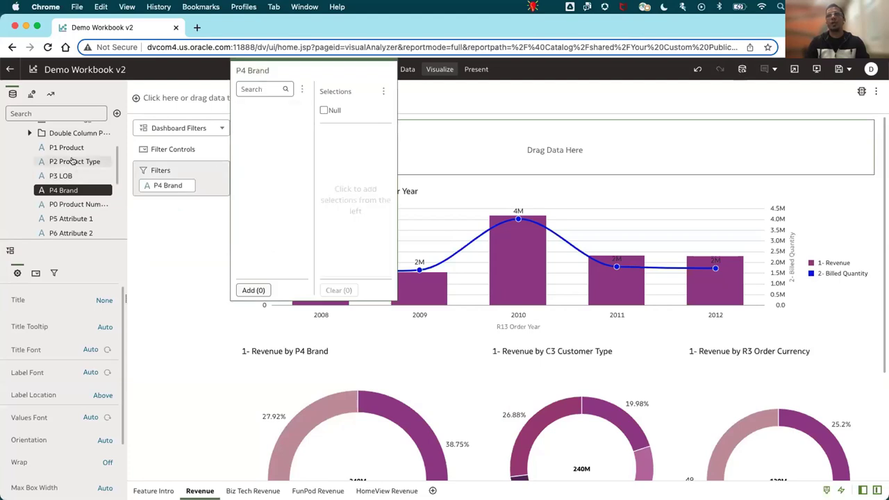
Add P3 LOB, P2 Product Type and P1 Product as filter controls in the bar.
left_click(61, 175)
left_click(74, 161, "super")
left_click(74, 147, "super")
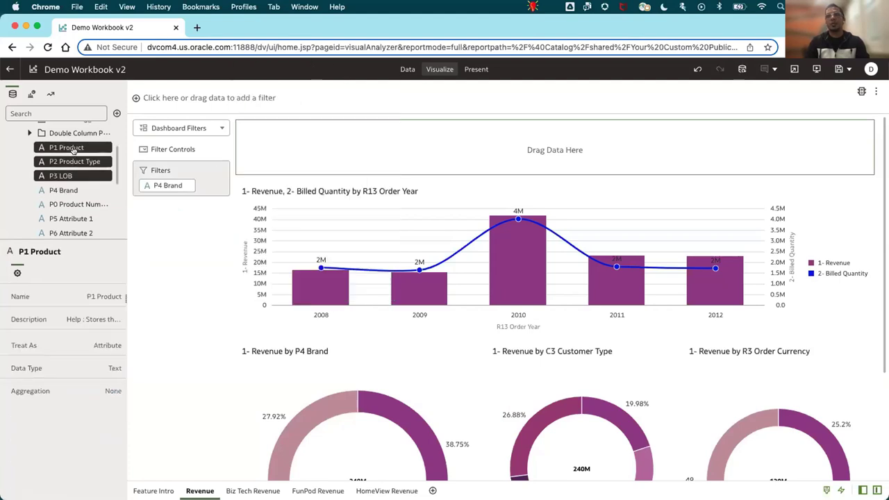
left_click_drag(74, 147, 300, 142)
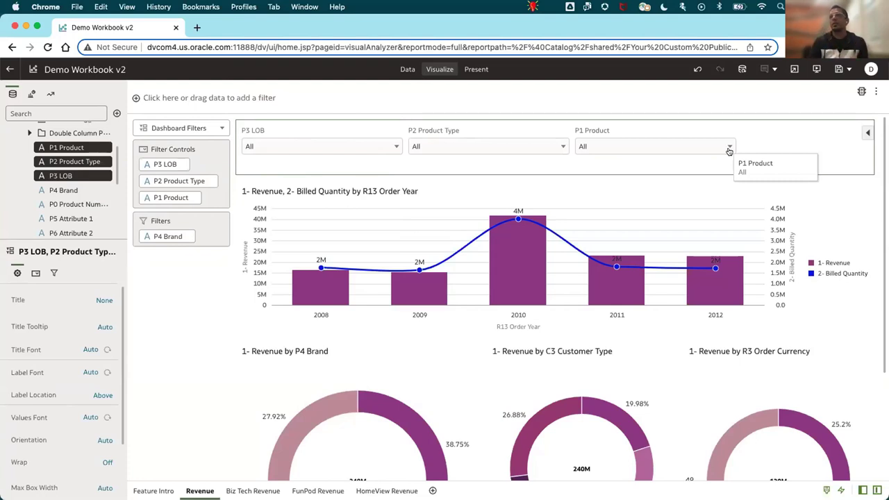
Restrict the P4 Brand filter to BizTech only, then view the P3 LOB values.
right_click(175, 237)
left_click(178, 250)
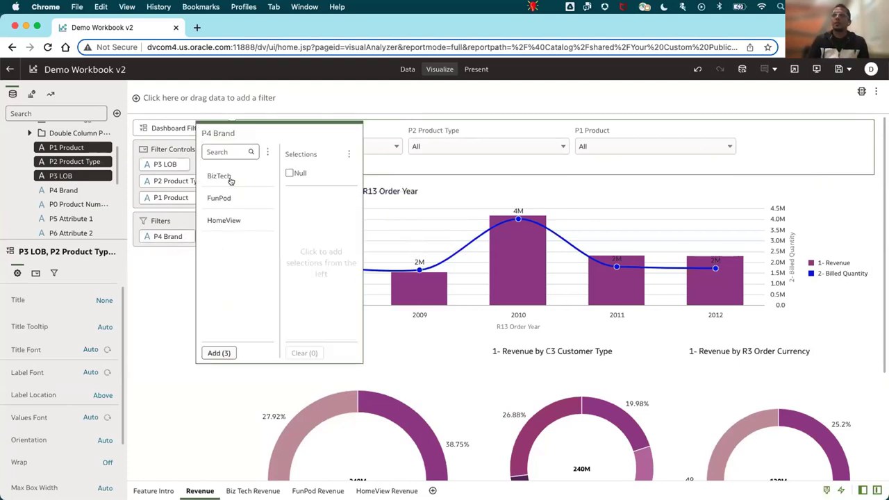
left_click(223, 176)
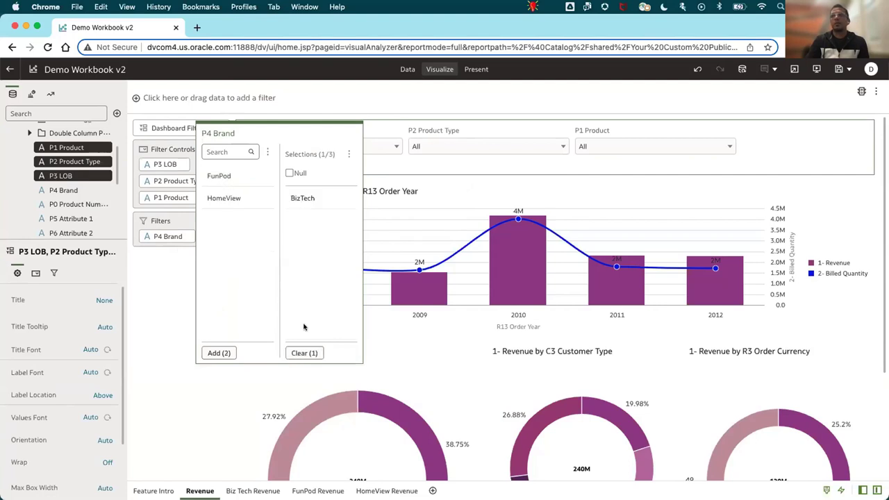
left_click(388, 126)
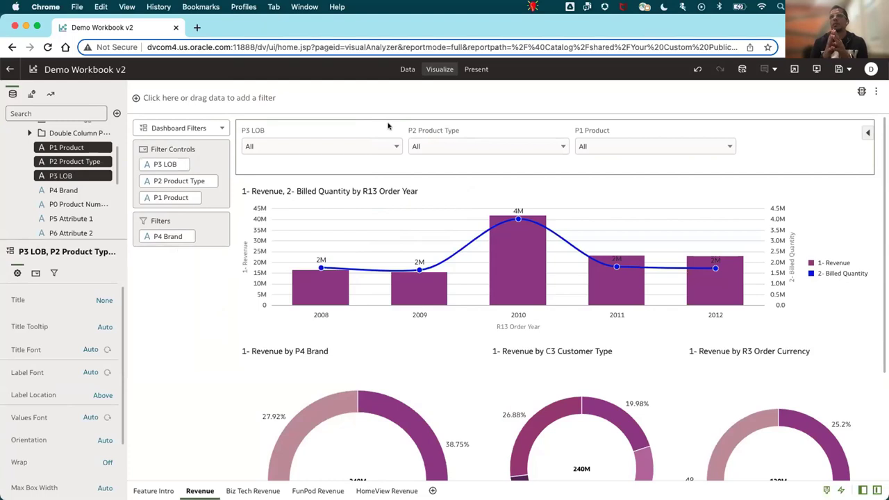
left_click(310, 148)
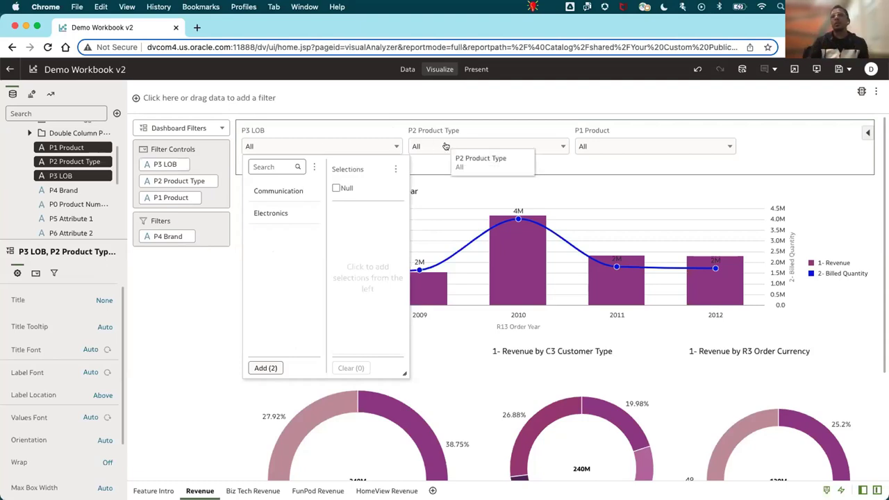
Move the filter controls panel to the right of the revenue and billed quantity chart.
left_click(516, 123)
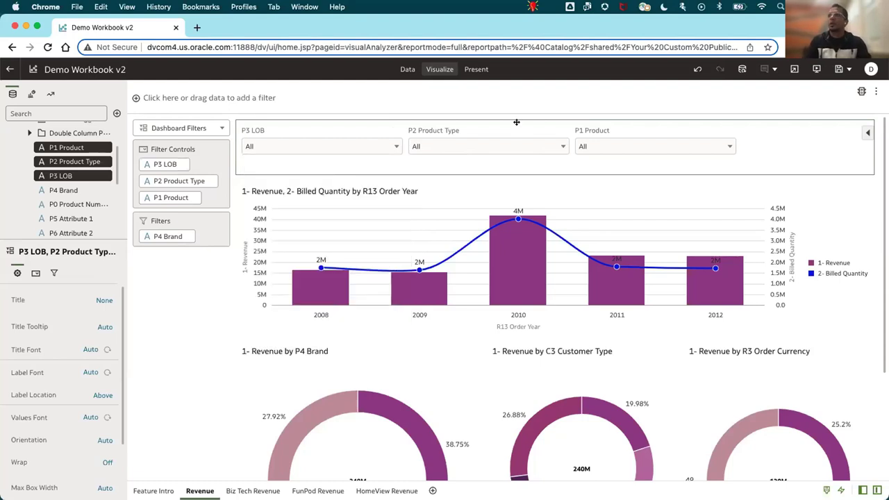
left_click_drag(516, 122, 234, 276)
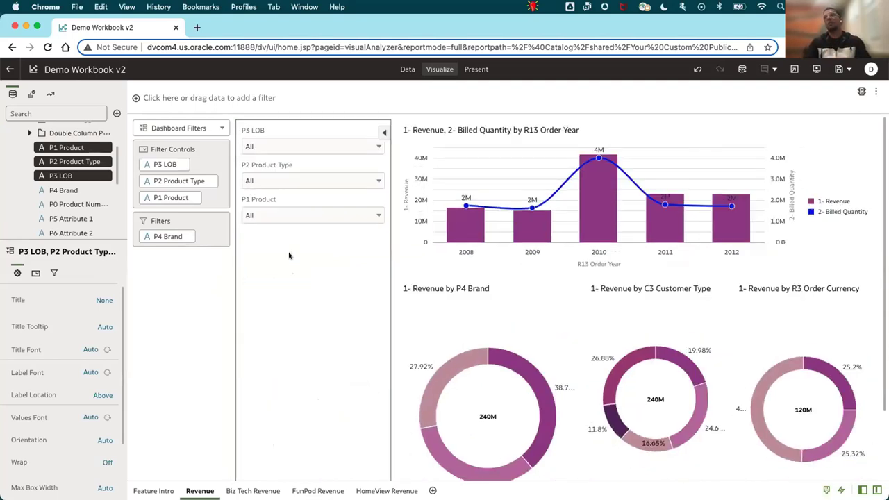
left_click_drag(337, 124, 788, 121)
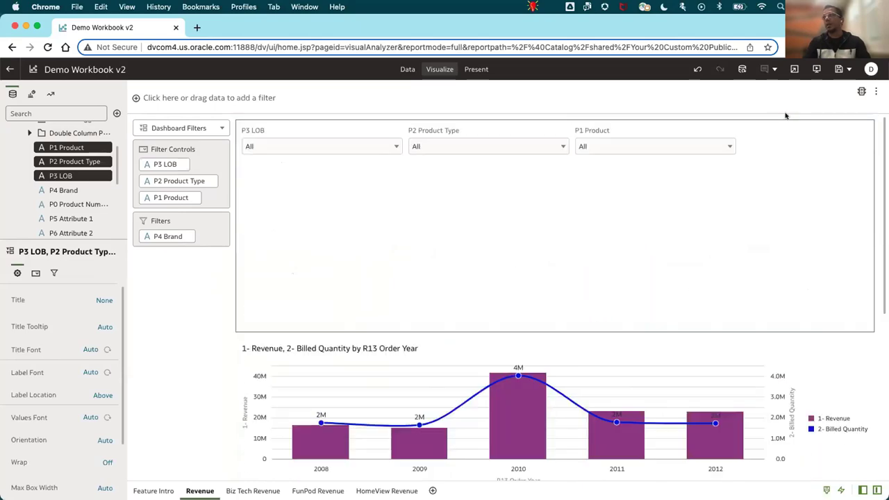
left_click_drag(705, 190, 791, 181)
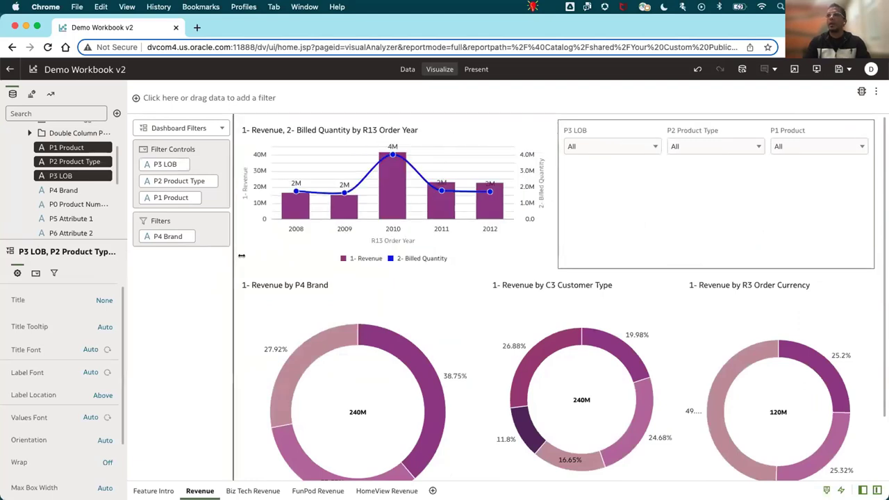
scroll(78, 326, "down", 1)
Set the filter controls' Orientation to Vertical, leaving Wrap Off.
scroll(79, 325, "down", 1)
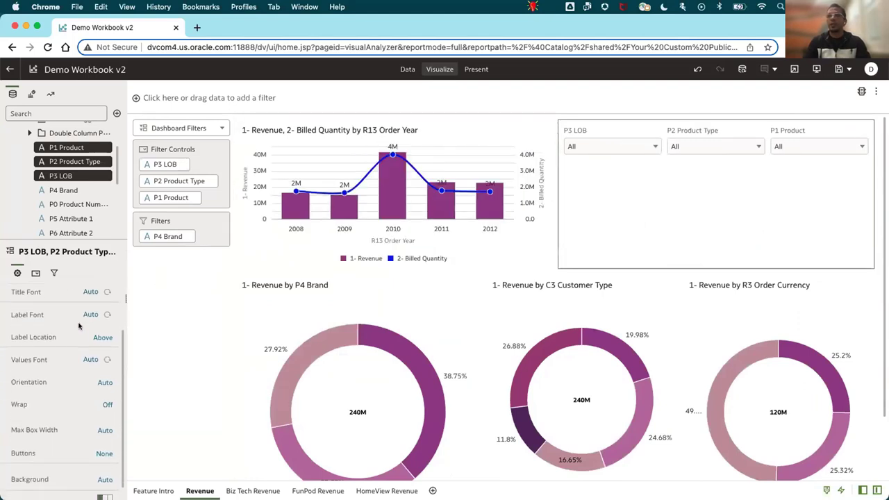
left_click(104, 382)
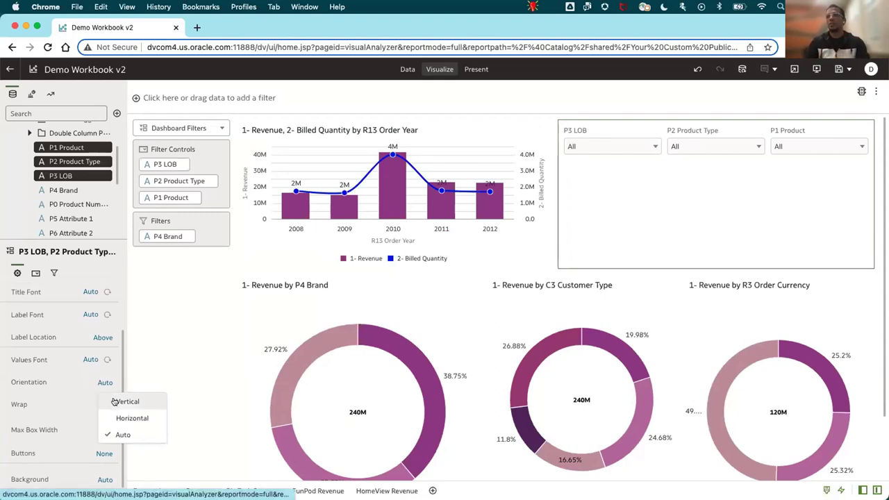
left_click(114, 402)
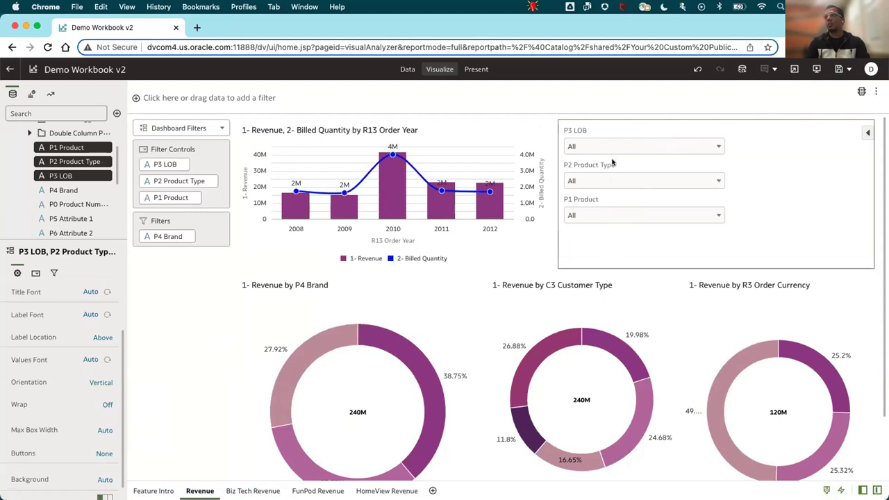
scroll(777, 200, "down", 1)
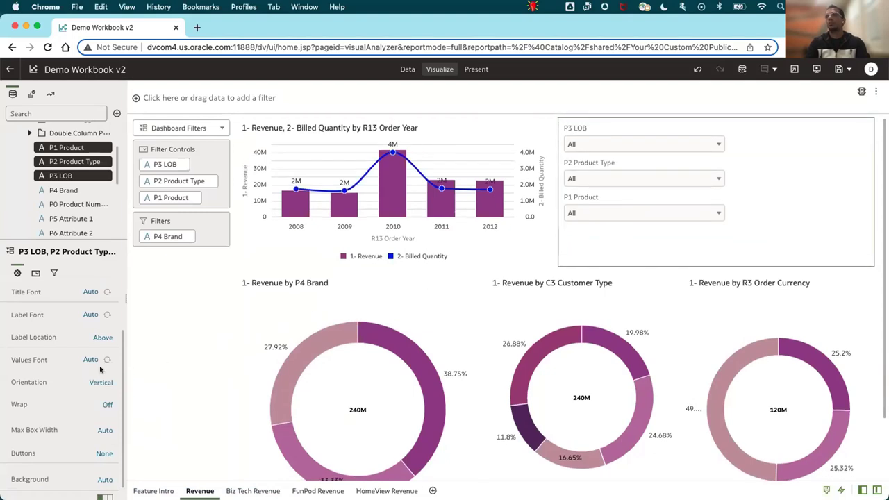
scroll(99, 370, "down", 1)
left_click(106, 392)
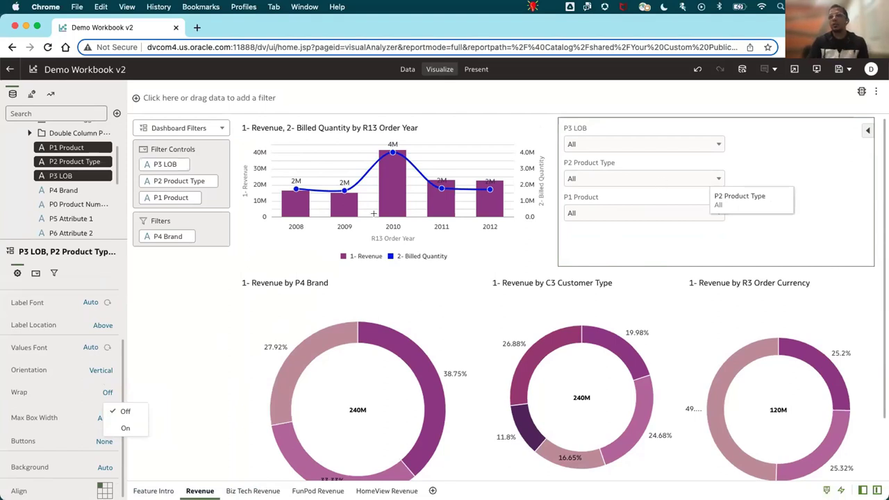
left_click(74, 416)
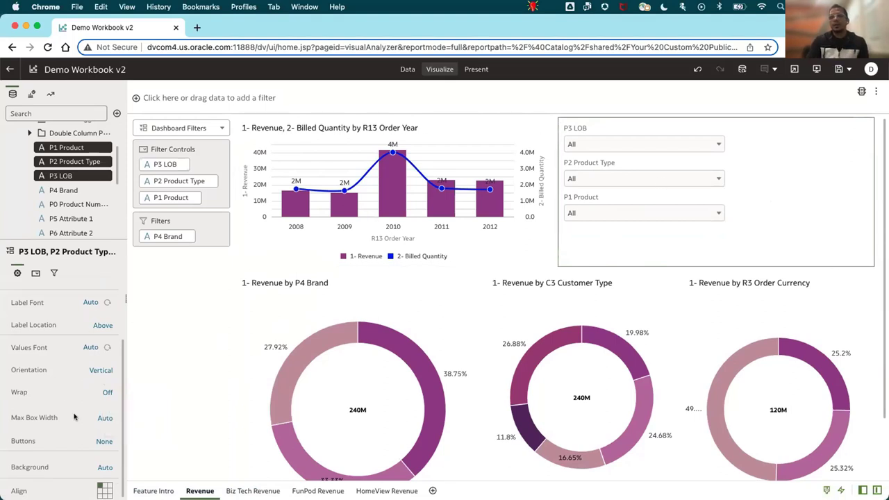
Add Reset and Apply buttons to the filter panel.
left_click(99, 442)
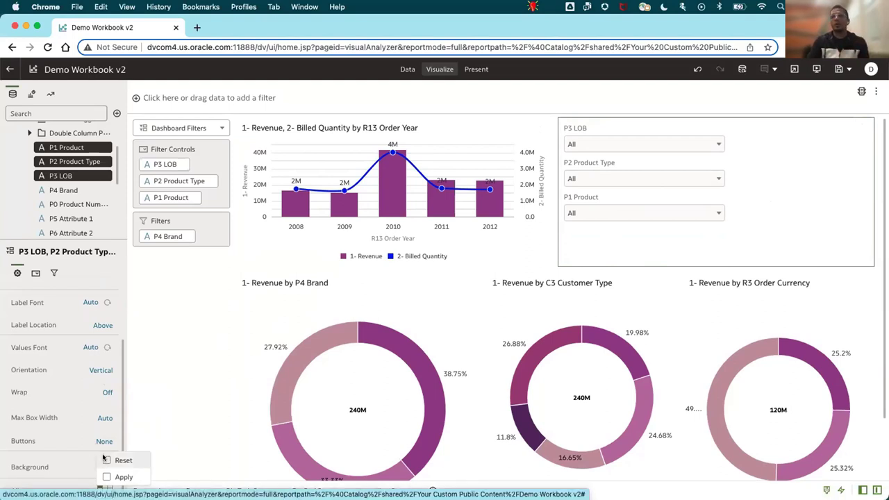
left_click(105, 460)
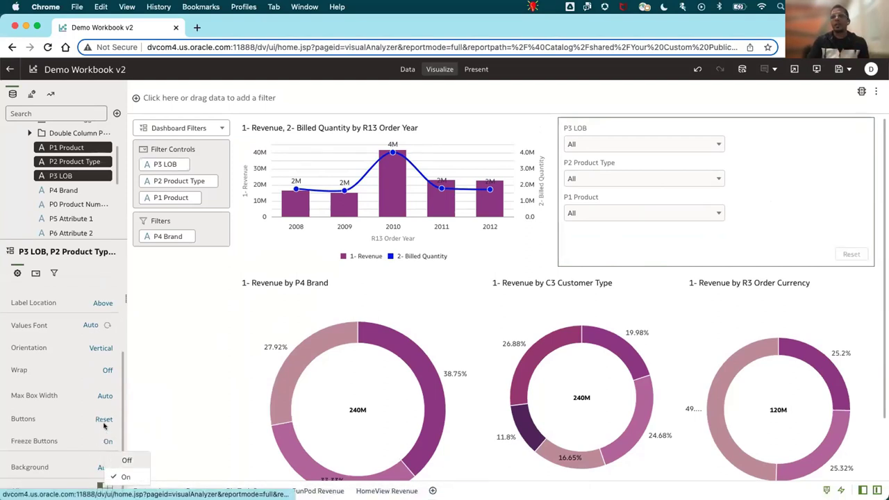
left_click(105, 448)
left_click(105, 454)
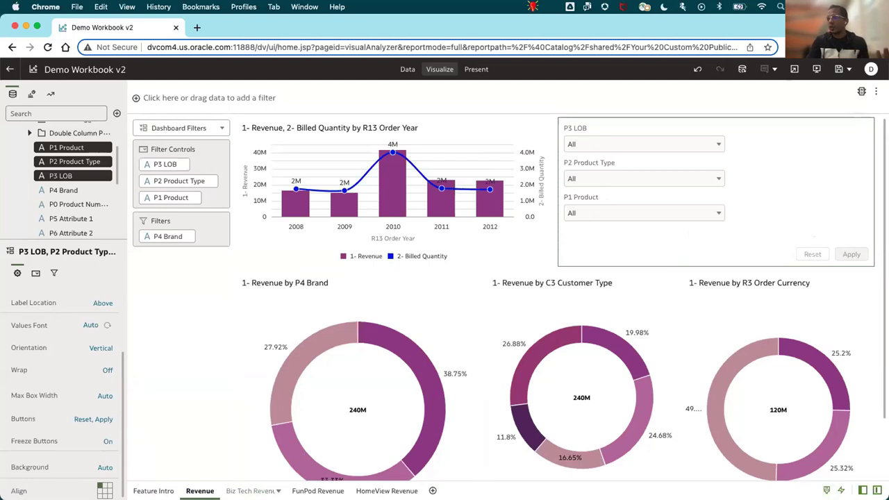
Switch to the Biz Tech Revenue canvas, exit full screen, and verify the P4 Brand filter keeps only BizTech.
left_click(248, 490)
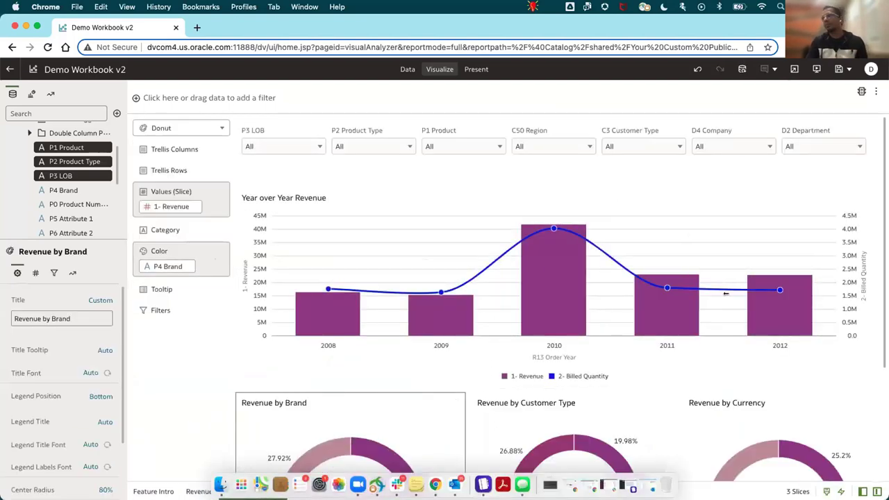
key("ctrl+super+f")
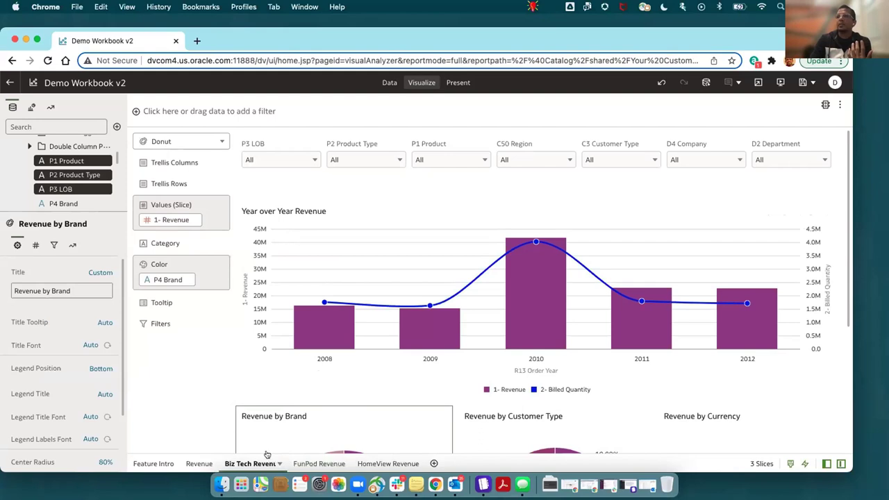
right_click(175, 281)
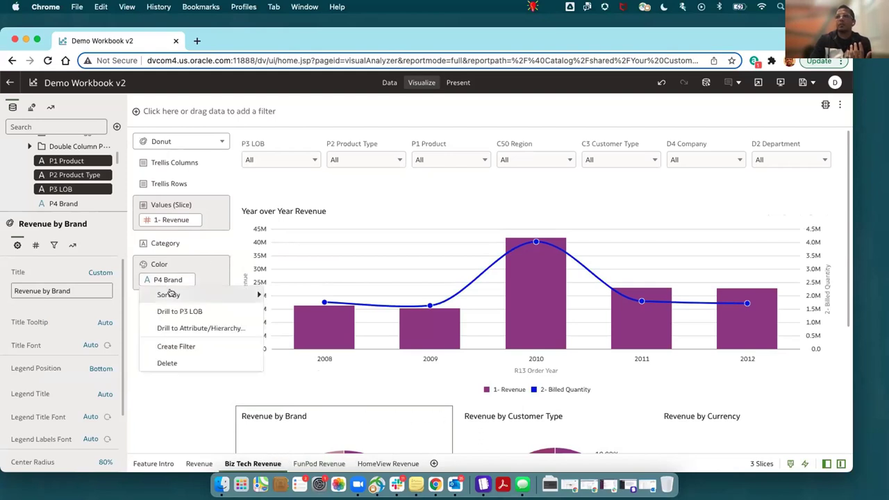
left_click(250, 191)
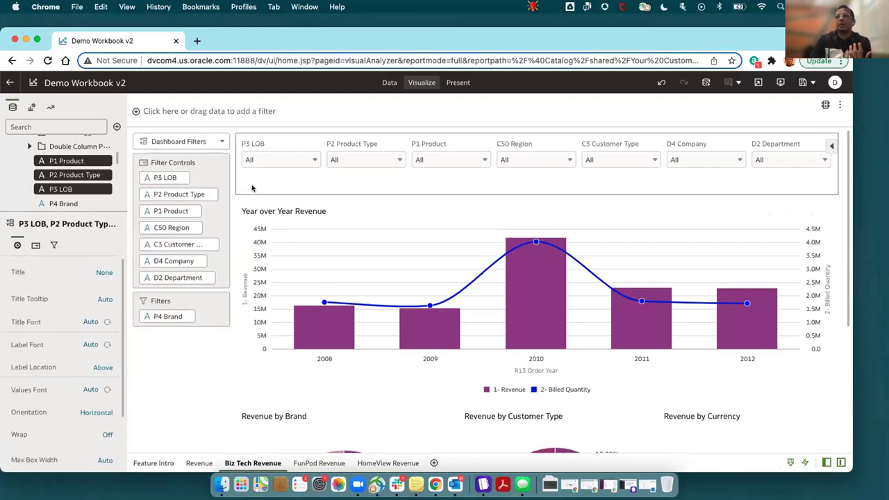
right_click(161, 316)
left_click(198, 332)
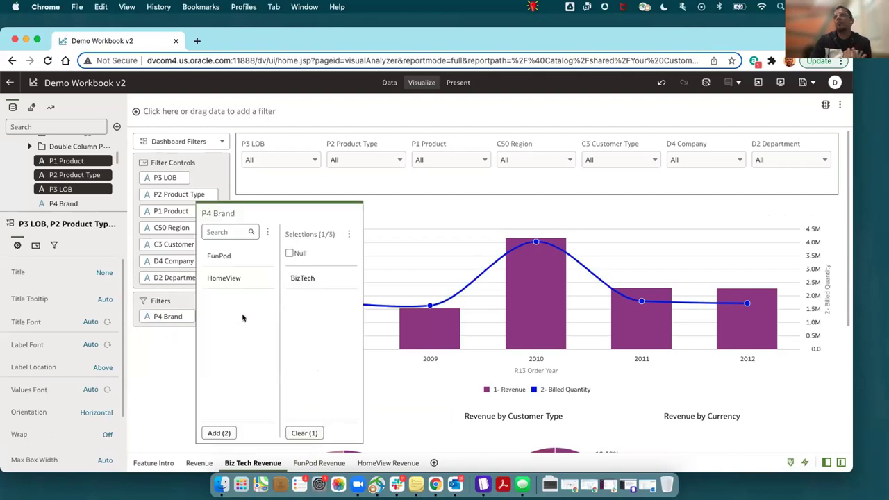
left_click(603, 175)
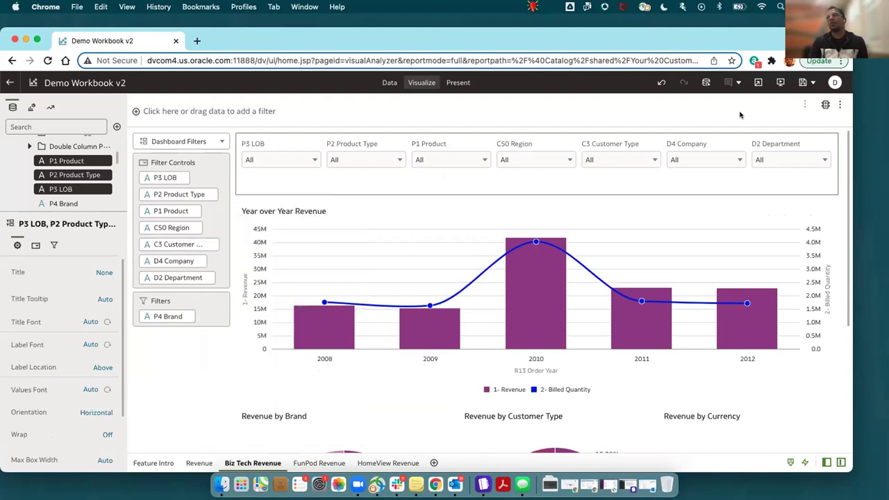
Preview the canvases, flip between Revenue and Biz Tech Revenue, and glance at the P3 LOB values.
left_click(779, 82)
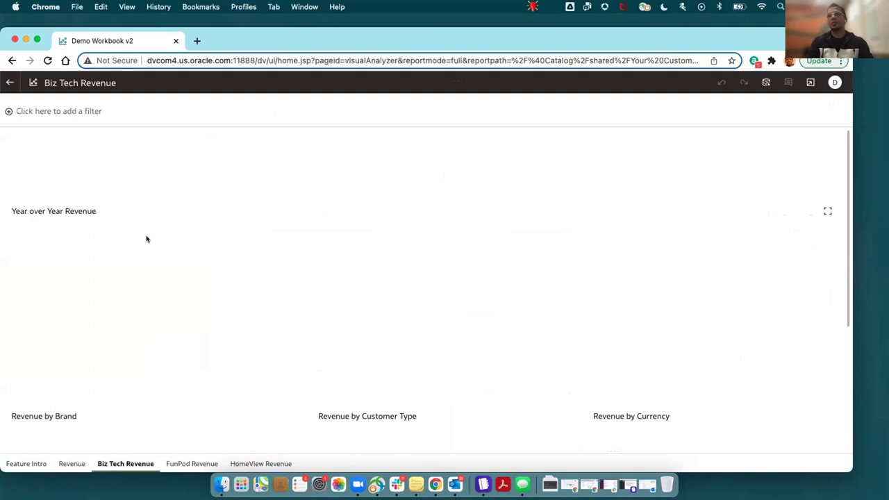
left_click(62, 463)
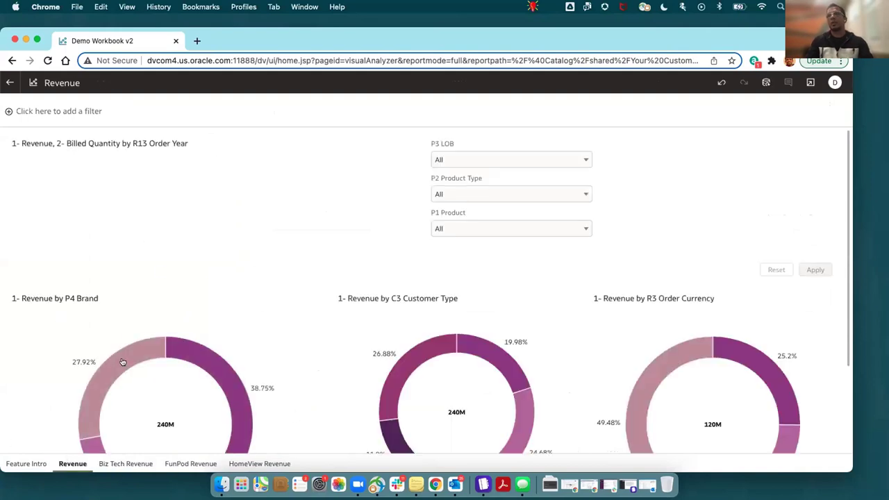
left_click(122, 464)
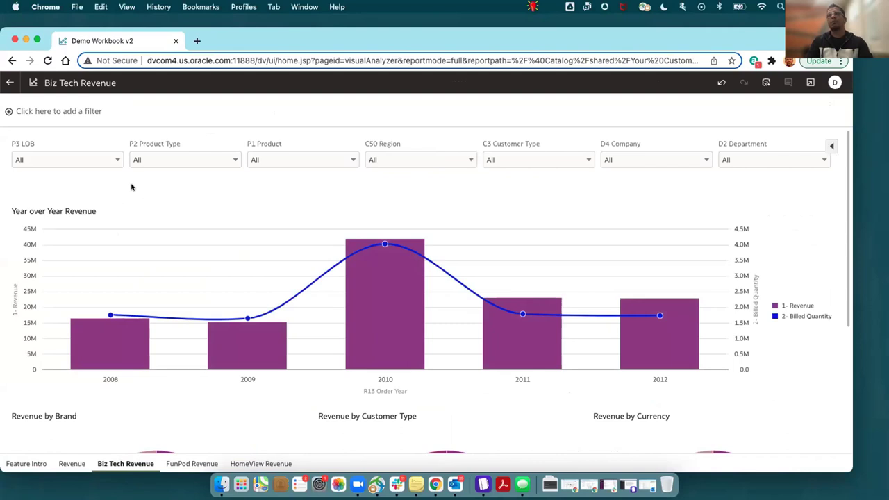
left_click(64, 160)
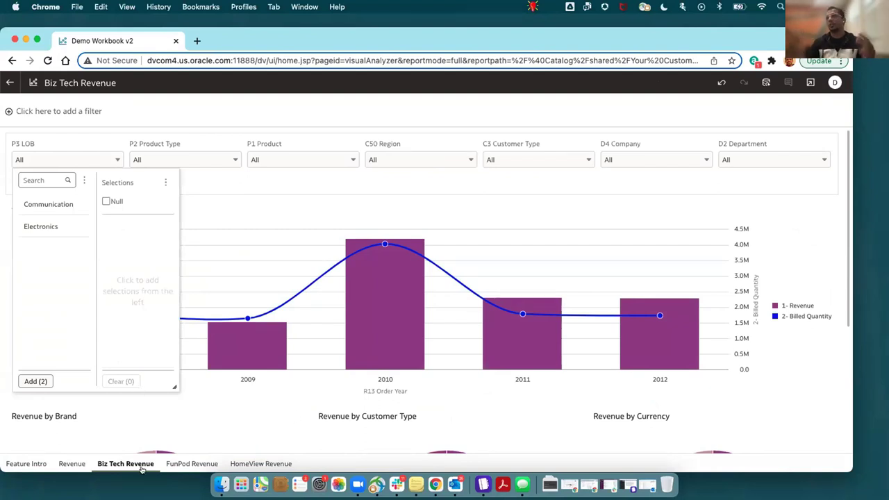
left_click(10, 85)
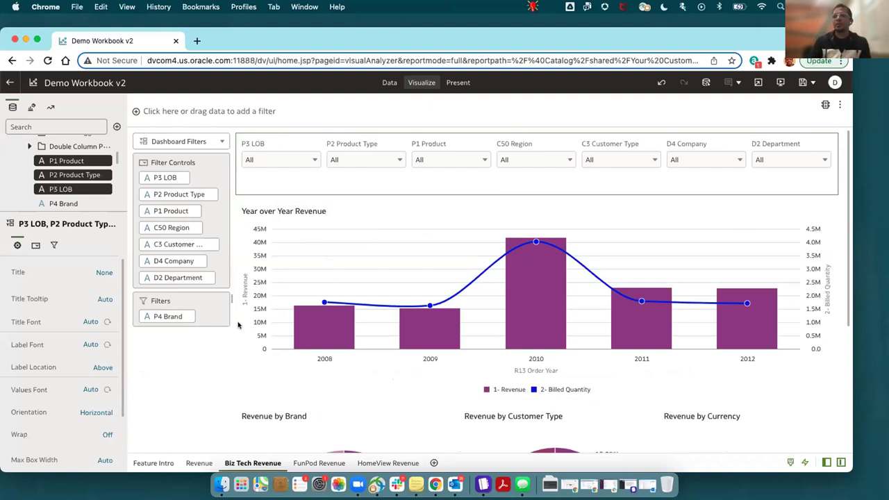
In Present mode, toggle HomeView Revenue's Full Interactivity off and on, review its context-menu actions, then go to Revenue.
left_click(457, 83)
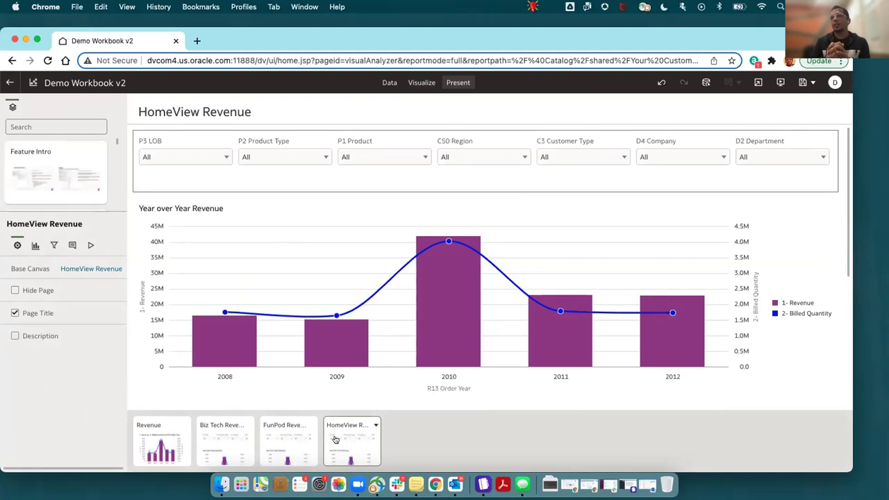
left_click(90, 246)
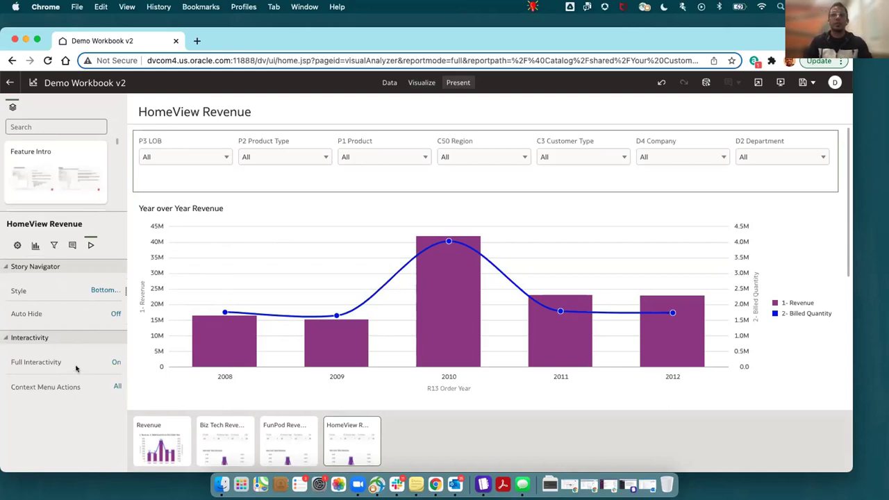
left_click(116, 362)
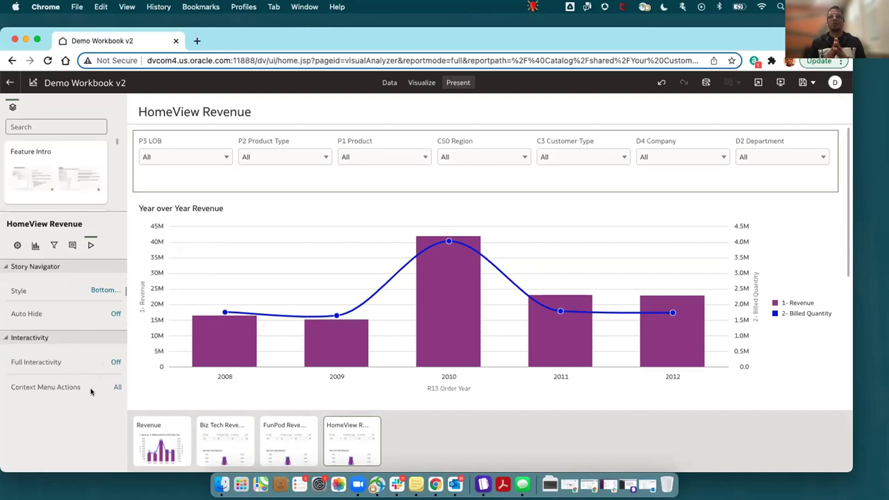
left_click(116, 361)
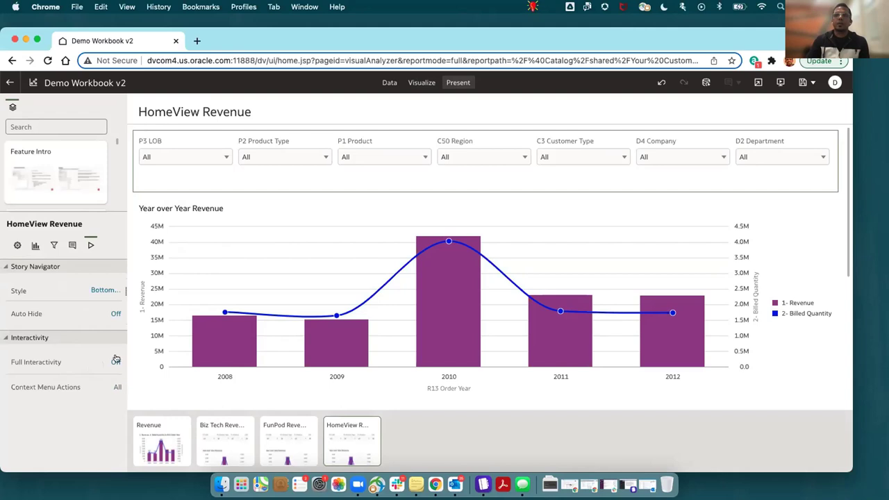
left_click(118, 387)
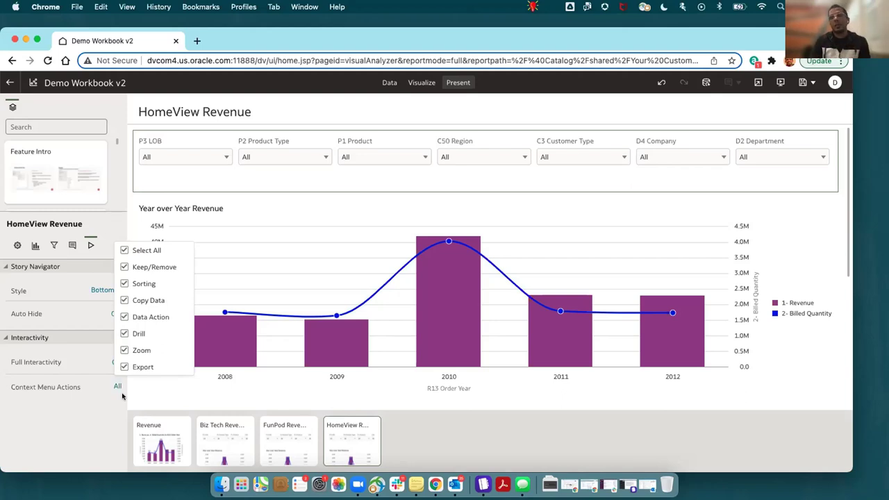
left_click(162, 453)
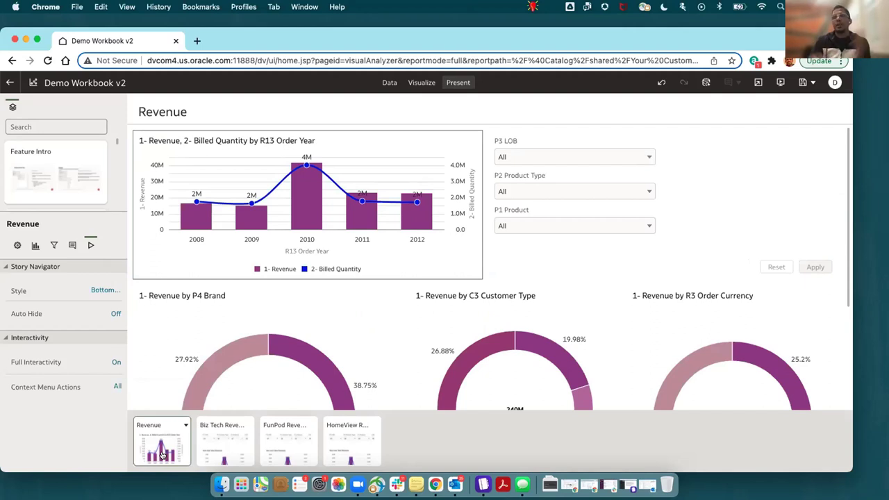
Set the Revenue page's context-menu actions to None and remove Export from Biz Tech Revenue's actions.
left_click(115, 387)
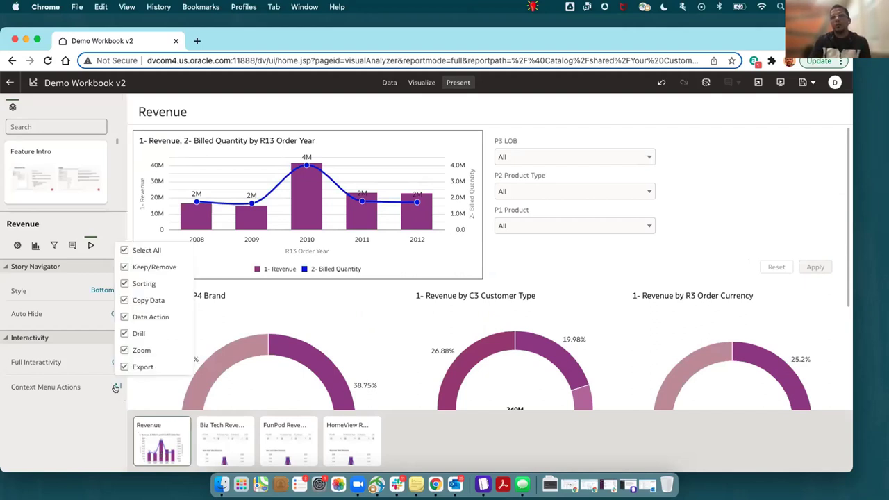
left_click(124, 252)
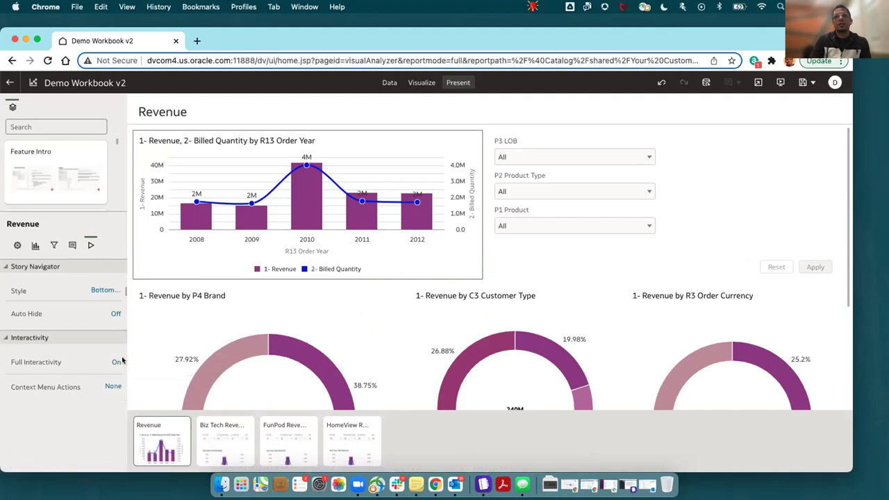
left_click(210, 436)
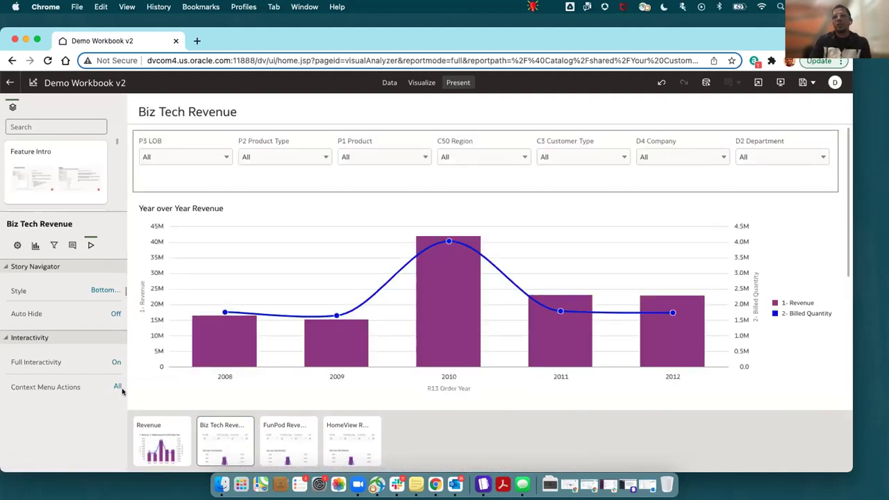
left_click(117, 387)
left_click(123, 250)
left_click(113, 386)
left_click(116, 251)
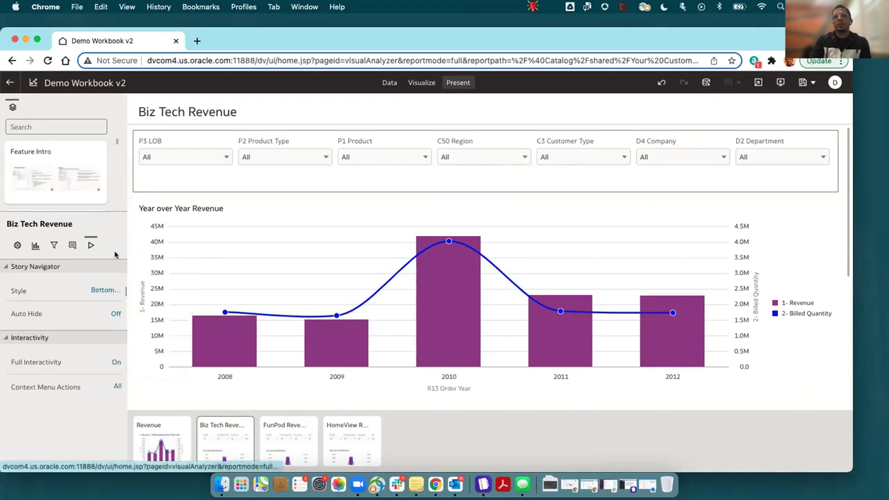
left_click(118, 385)
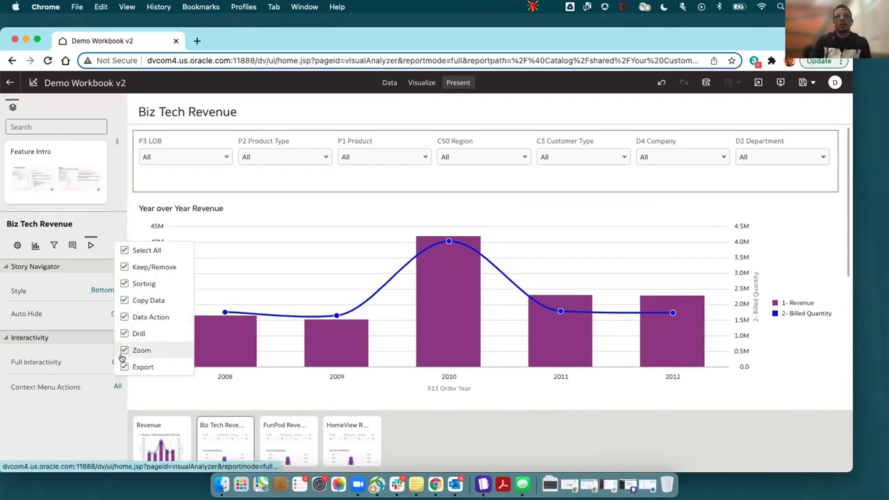
left_click(123, 367)
Remove Export from FunPod and HomeView Revenue's context menus, then preview from the Revenue page.
left_click(277, 434)
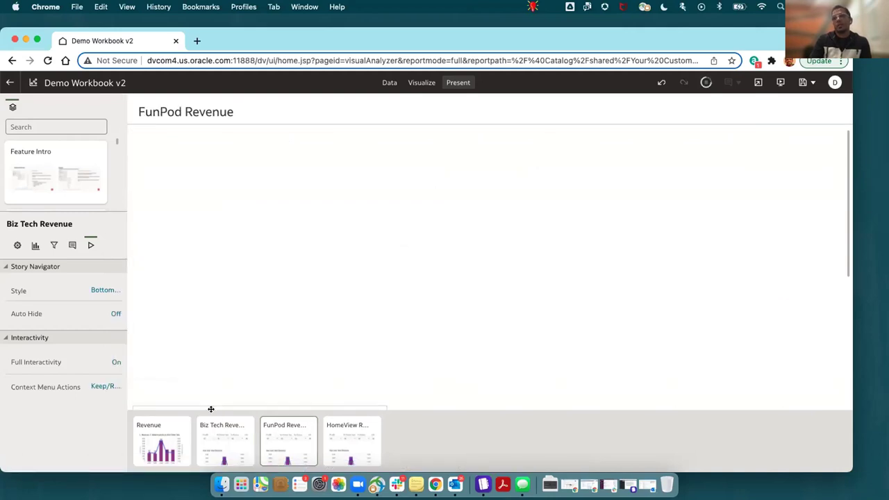
left_click(116, 387)
left_click(124, 367)
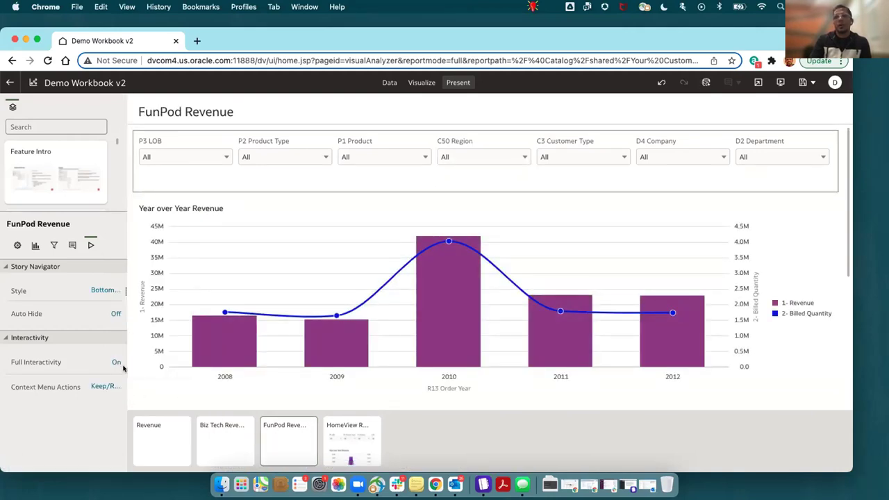
left_click(326, 434)
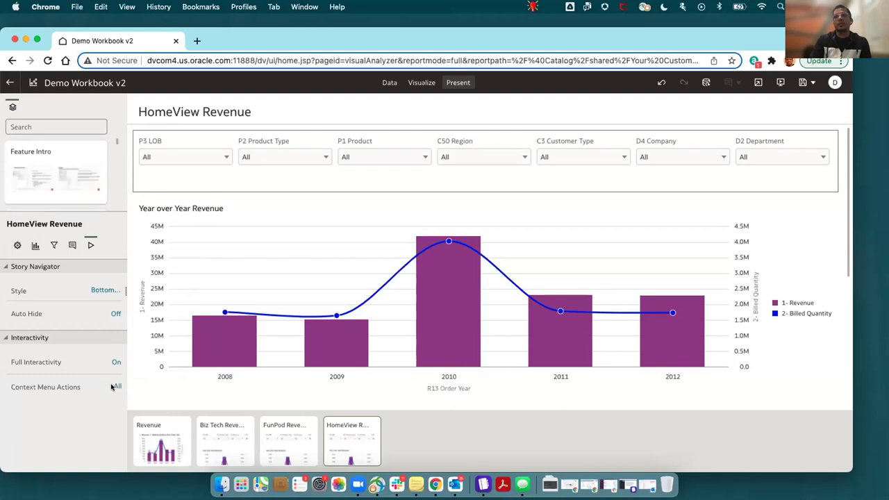
left_click(116, 387)
left_click(123, 368)
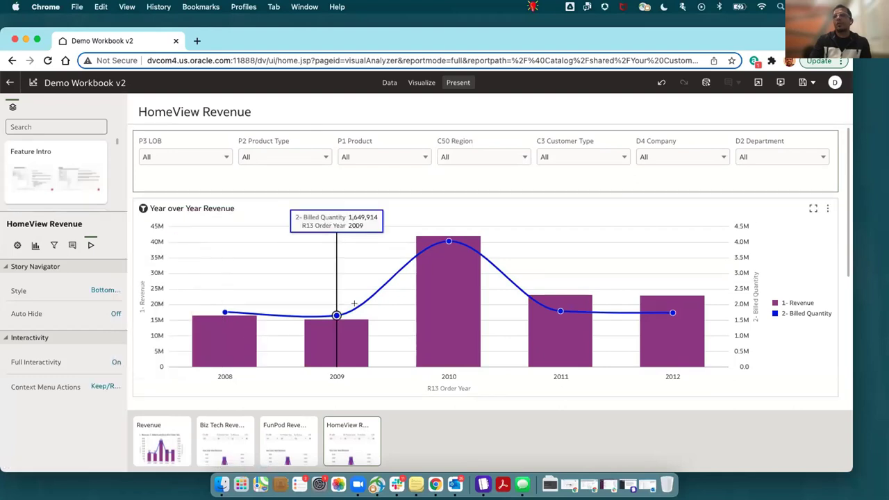
left_click(178, 434)
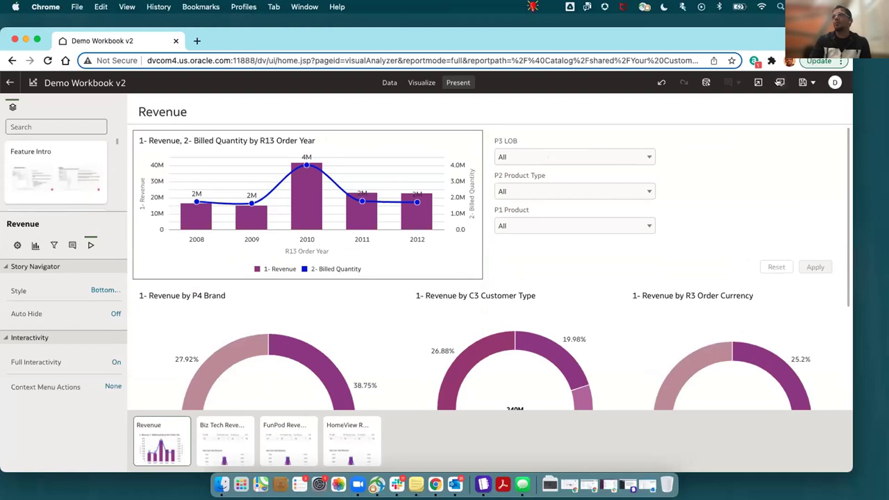
left_click(779, 82)
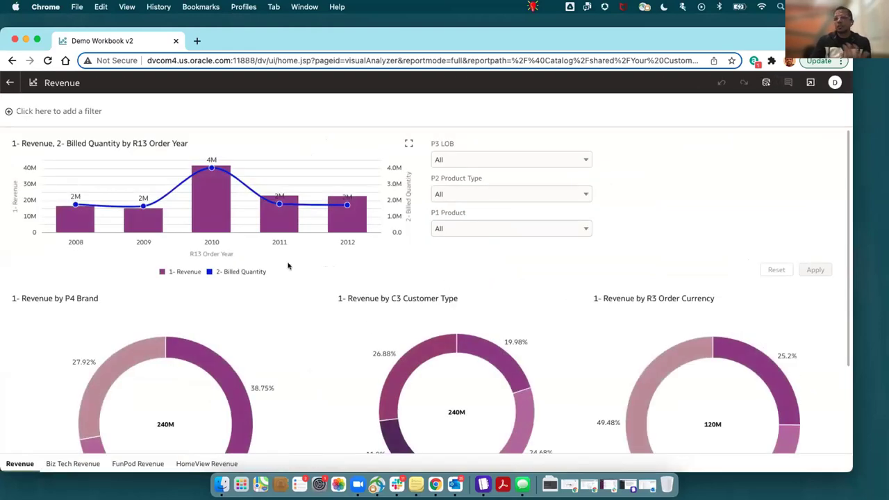
In preview, open Biz Tech Revenue and confirm the chart's and 2010 bar's menus lack Export.
left_click(272, 217)
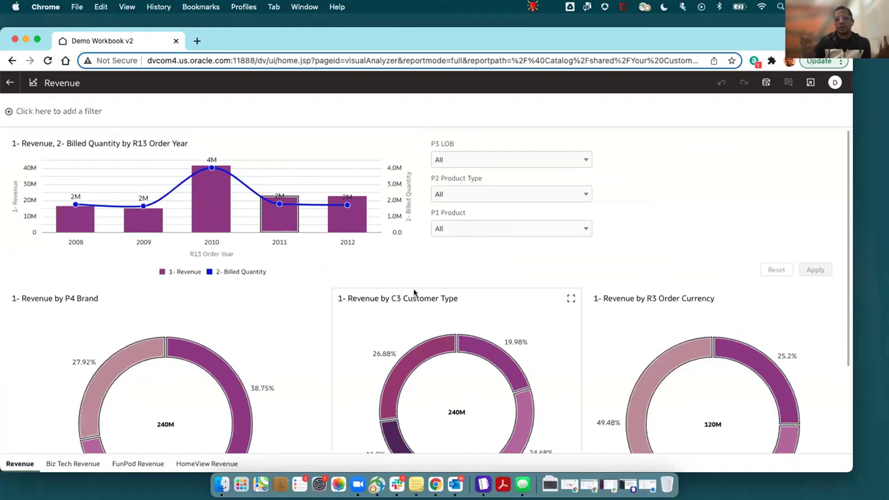
left_click(62, 462)
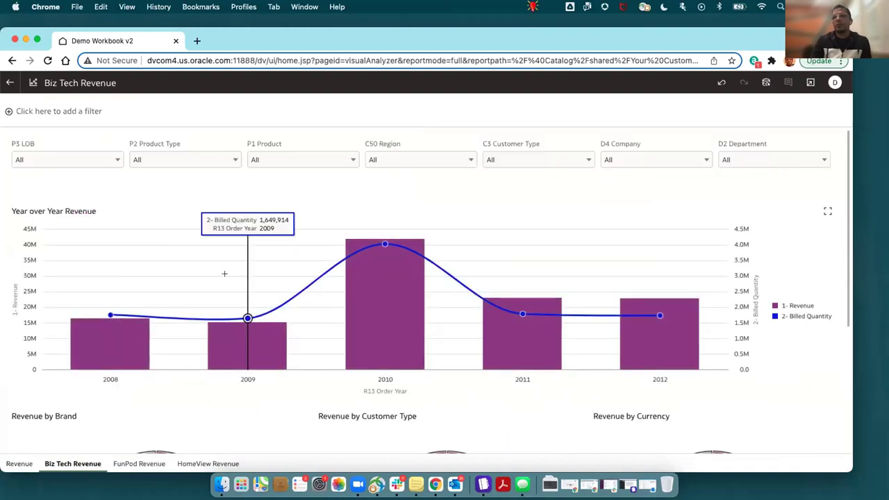
right_click(224, 273)
mouse_move(229, 283)
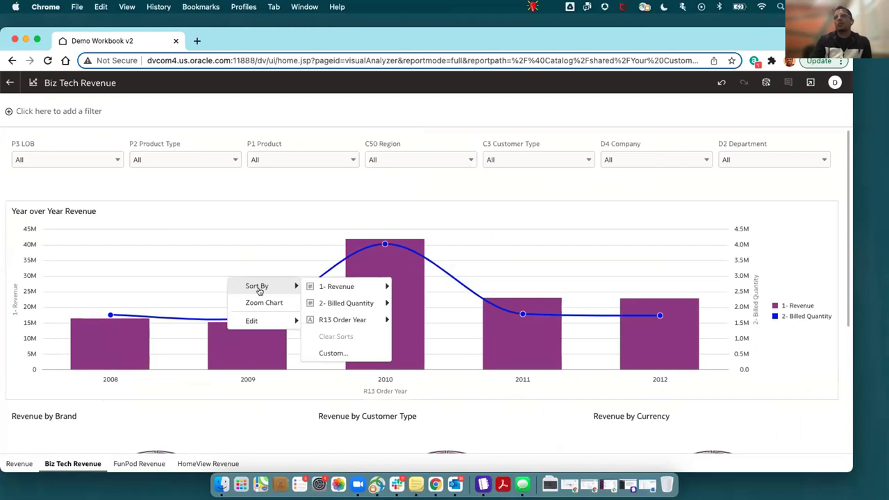
left_click(382, 250)
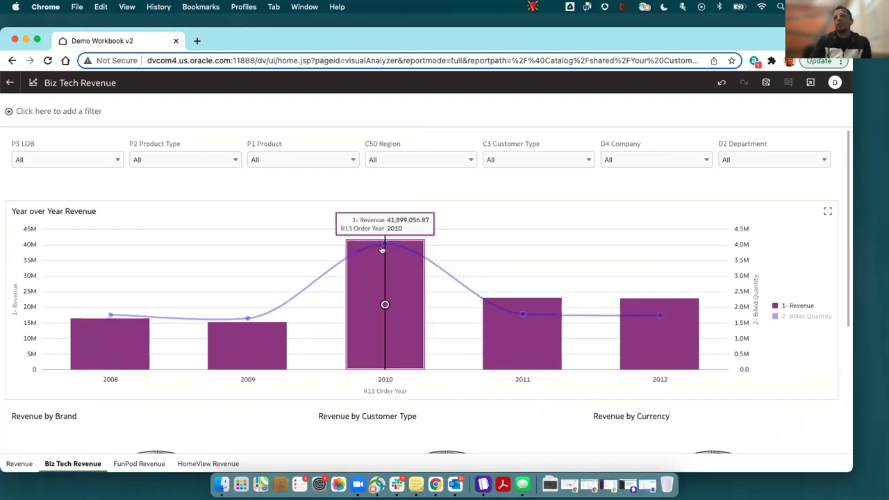
right_click(382, 250)
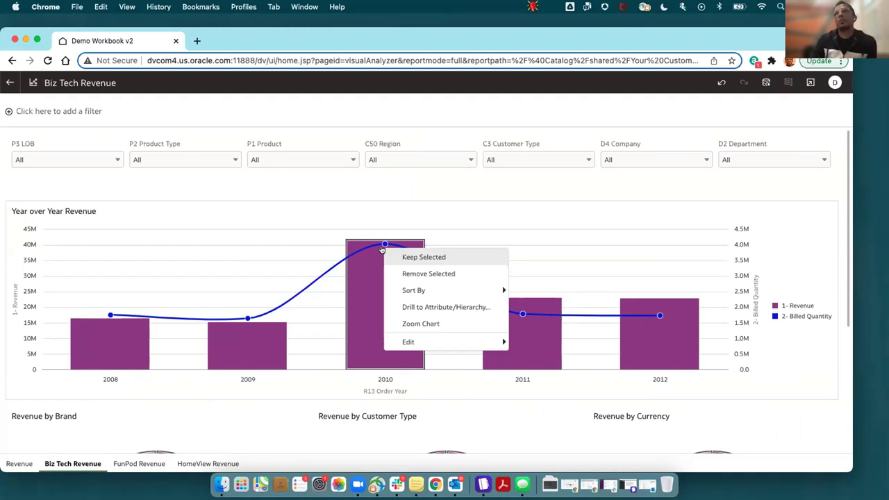
left_click(293, 255)
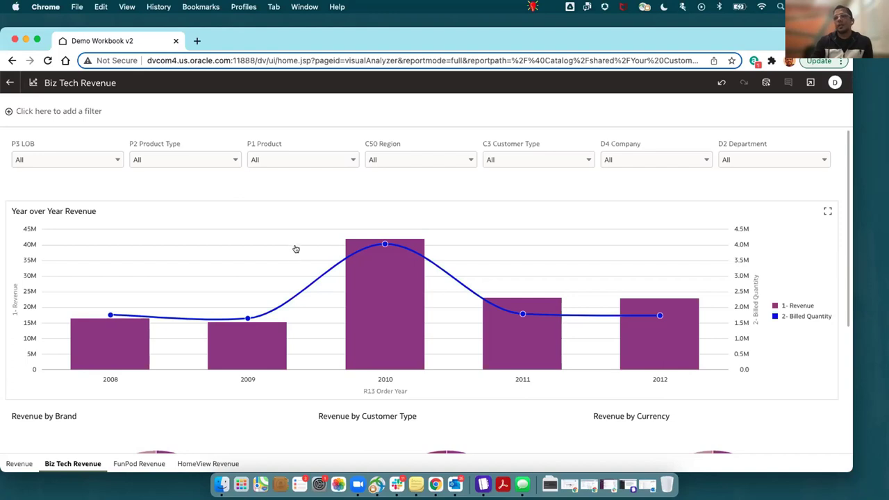
mouse_move(295, 247)
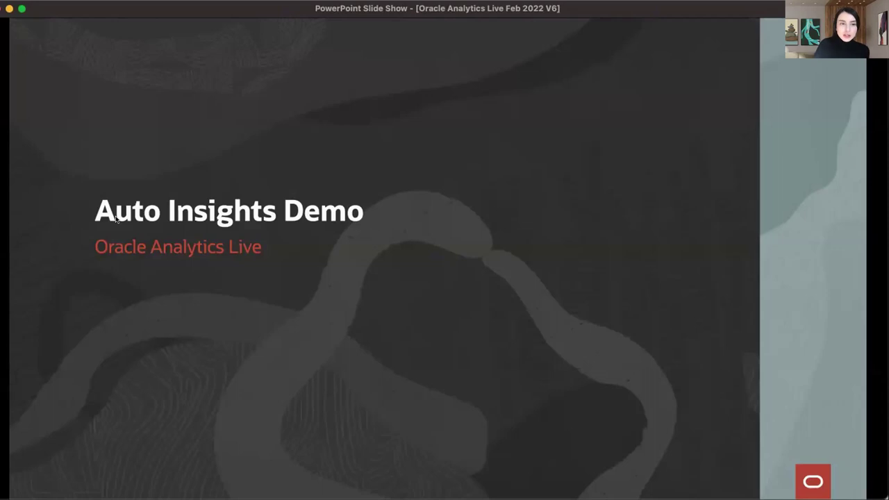
Advance the slide show past the Auto Insights Demo title slide.
key("Right")
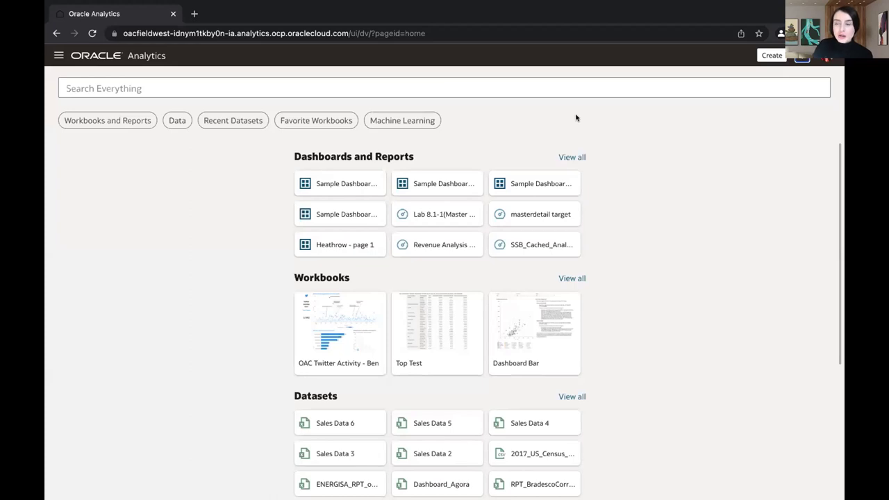
Create a dataset from Sales Data.xlsx named 'Sales Data OA Live' and save it.
left_click(763, 59)
left_click(721, 117)
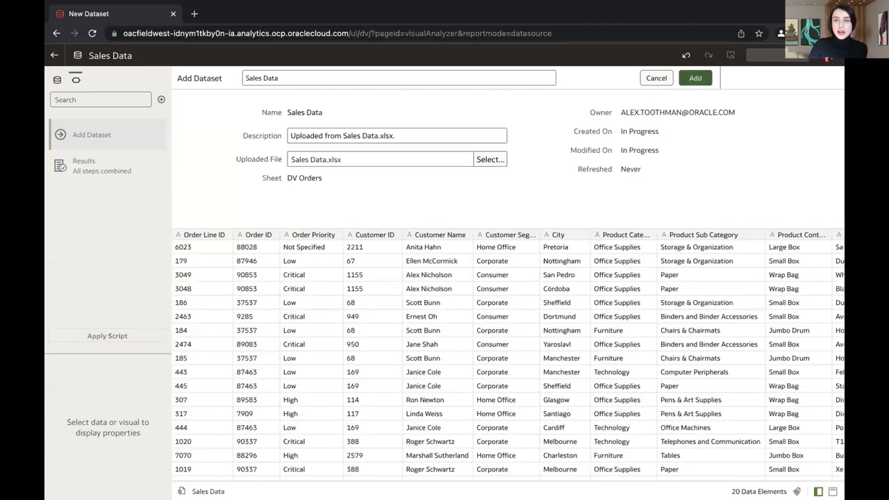
type("O")
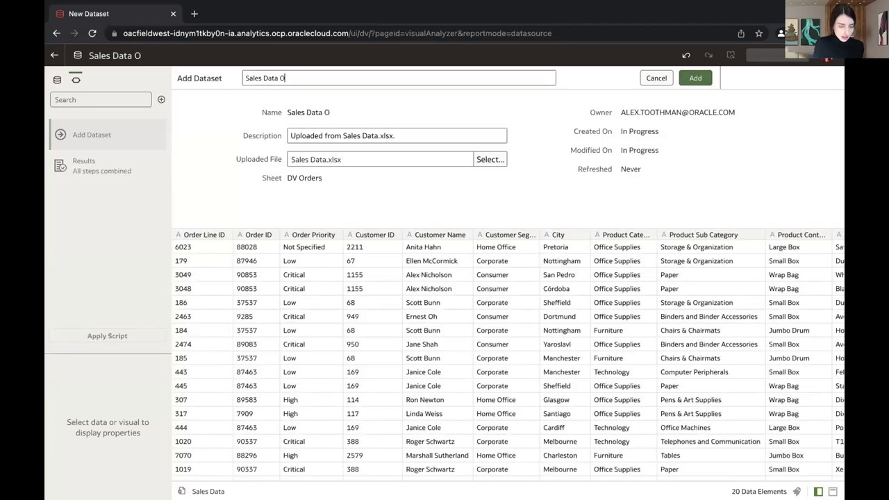
type("A Live")
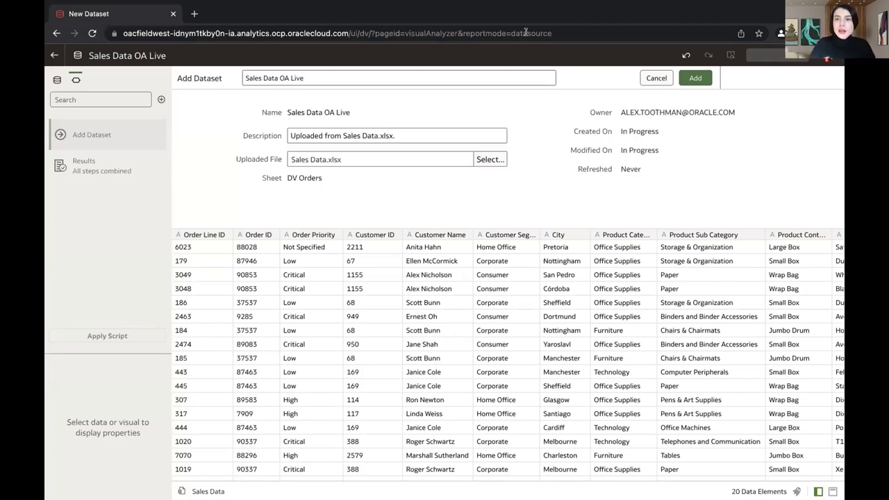
left_click(685, 81)
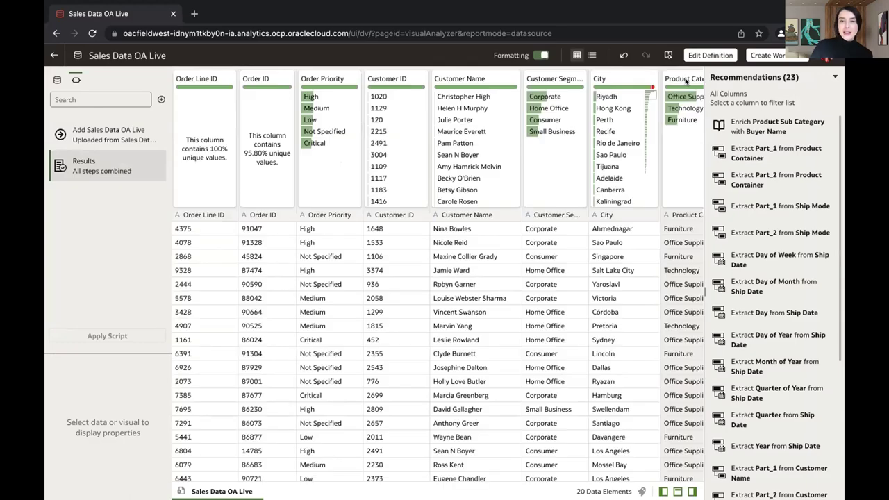
Launch Create Workbook from the Sales Data OA Live dataset to get a blank Visualize canvas.
left_click(783, 59)
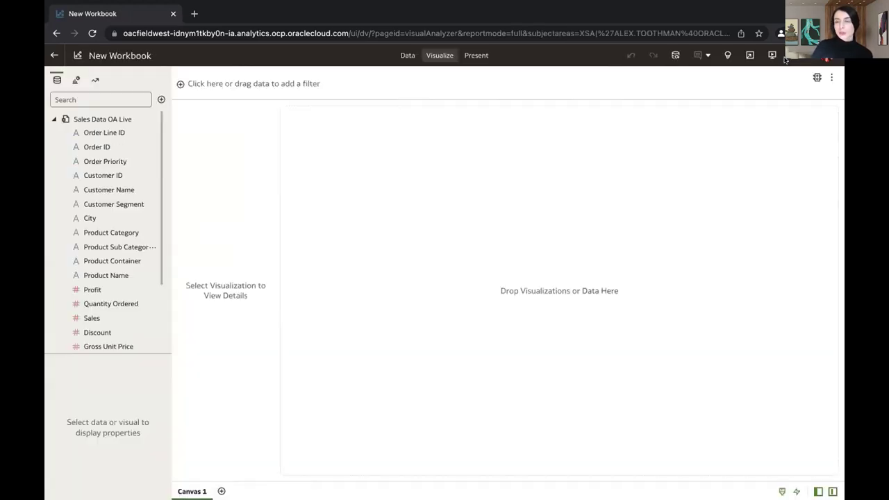
Run Auto Insights, widen its panel, and add the Profit Value by Order Priority trending chart.
left_click(727, 55)
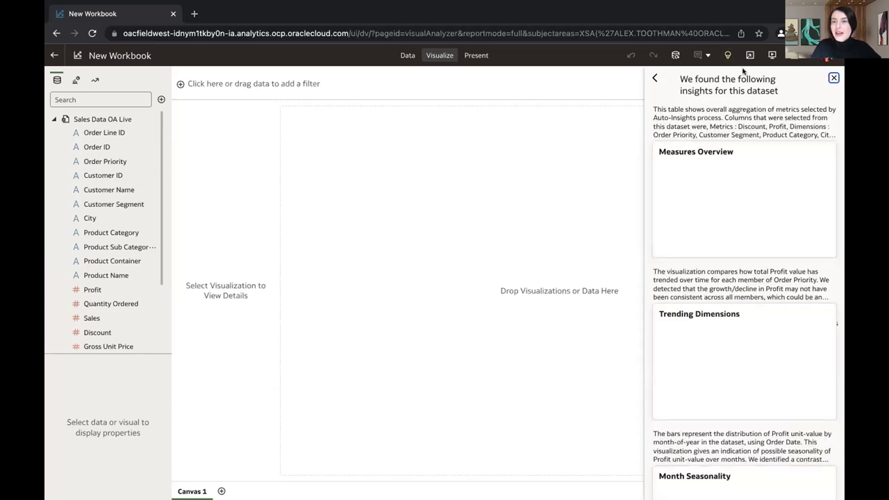
left_click(654, 78)
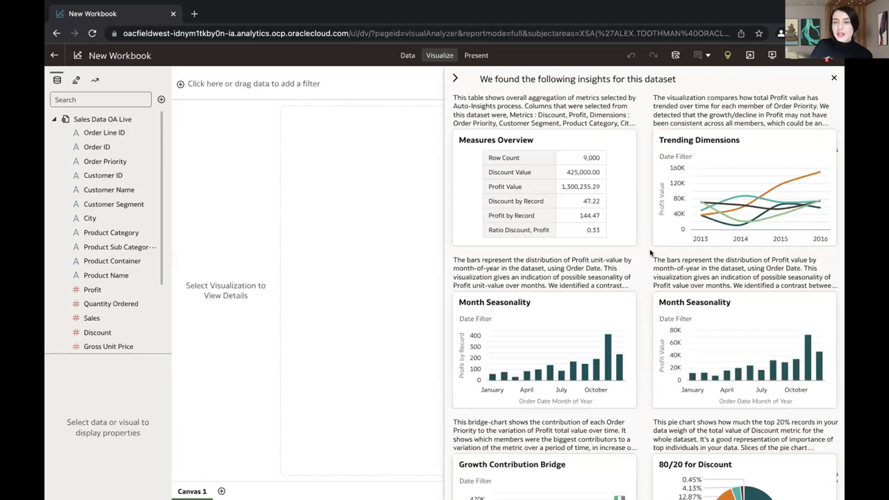
mouse_move(807, 177)
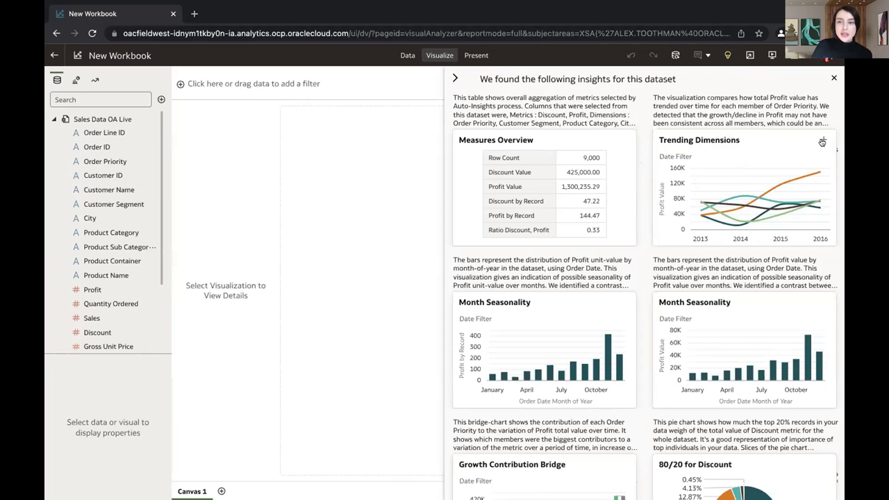
left_click(822, 141)
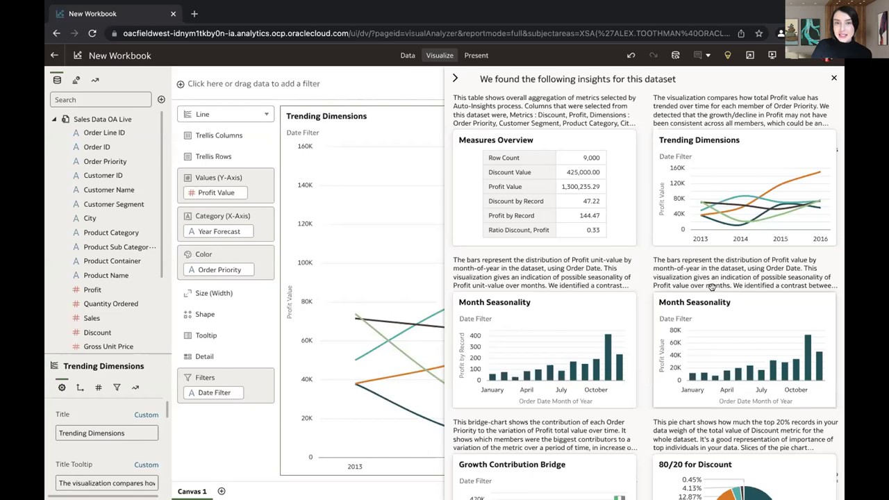
Add the Growth Contribution Bridge, Clusters of City and Top 10 City by Profit charts.
scroll(711, 287, "down", 4)
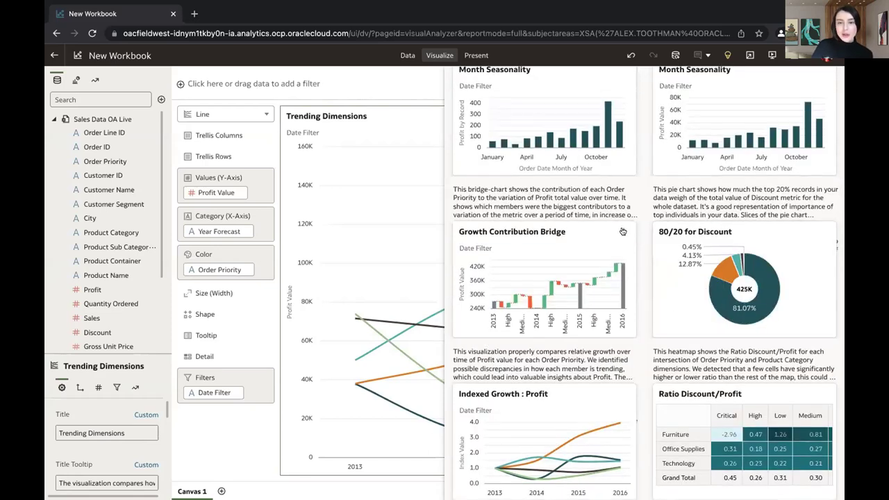
left_click(622, 231)
scroll(622, 229, "down", 3)
scroll(622, 229, "down", 8)
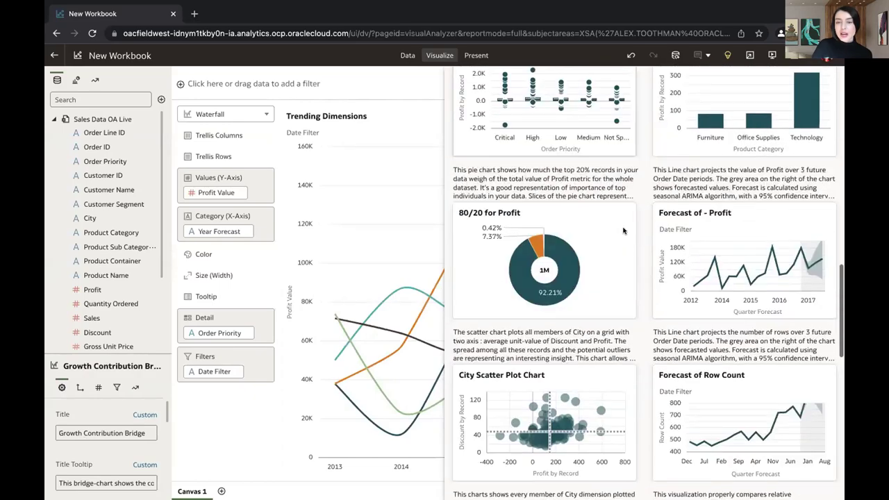
scroll(623, 231, "down", 5)
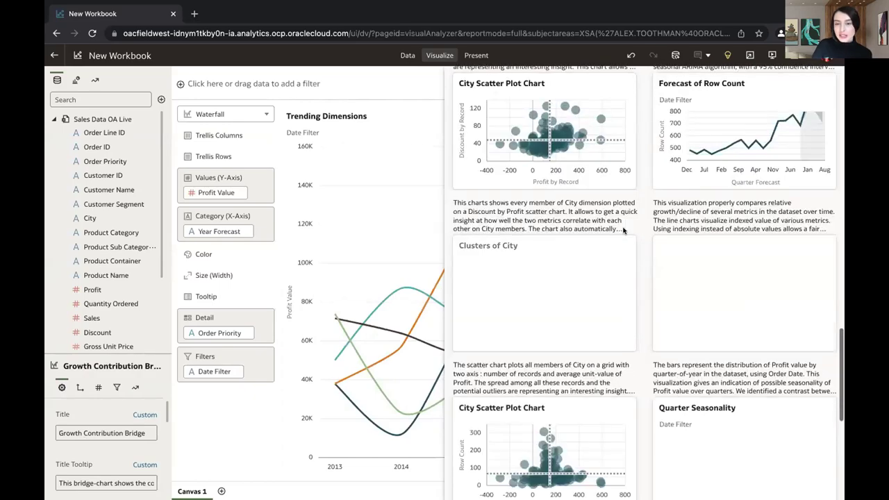
scroll(621, 224, "down", 1)
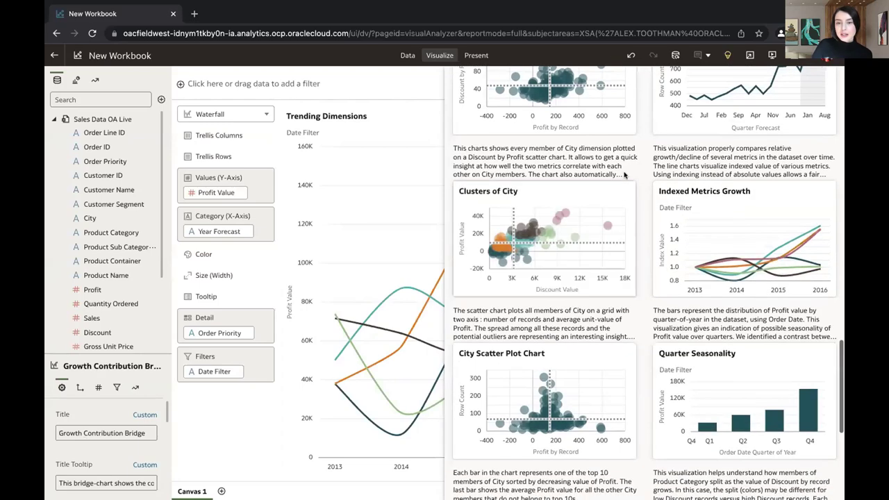
left_click(623, 192)
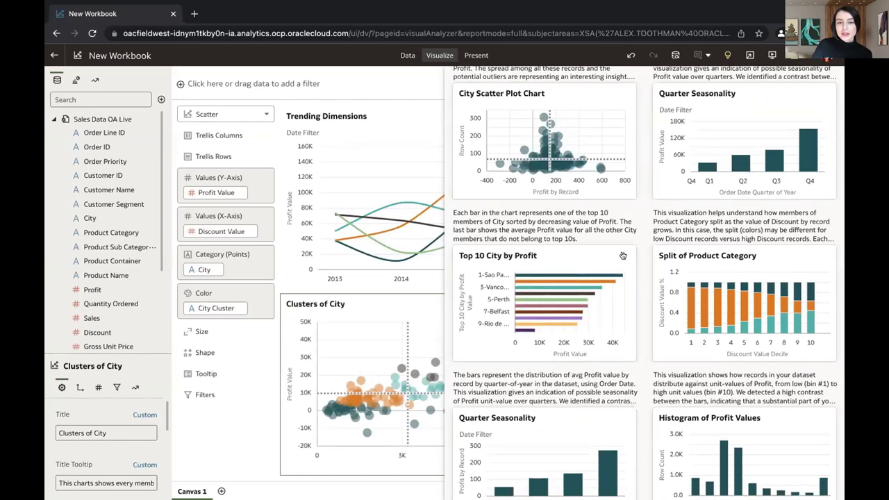
left_click(623, 255)
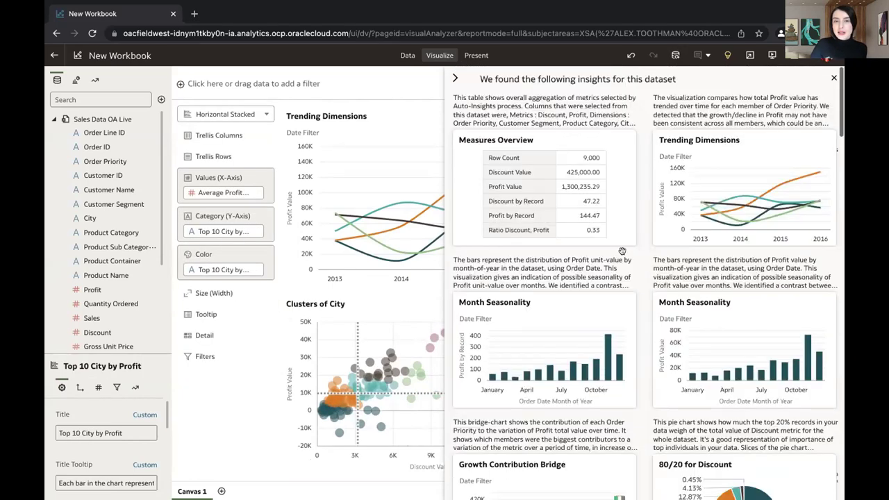
Close the insights panel and turn on Use as Filter for Clusters of City.
left_click(452, 78)
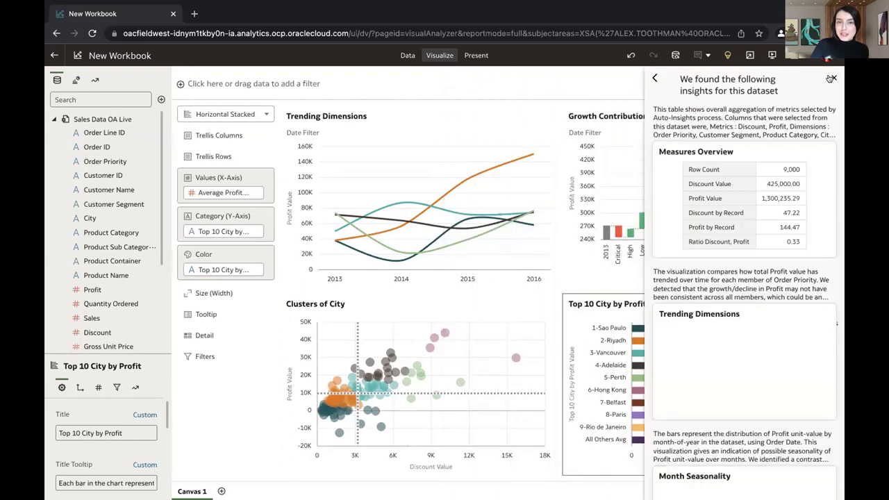
left_click(831, 79)
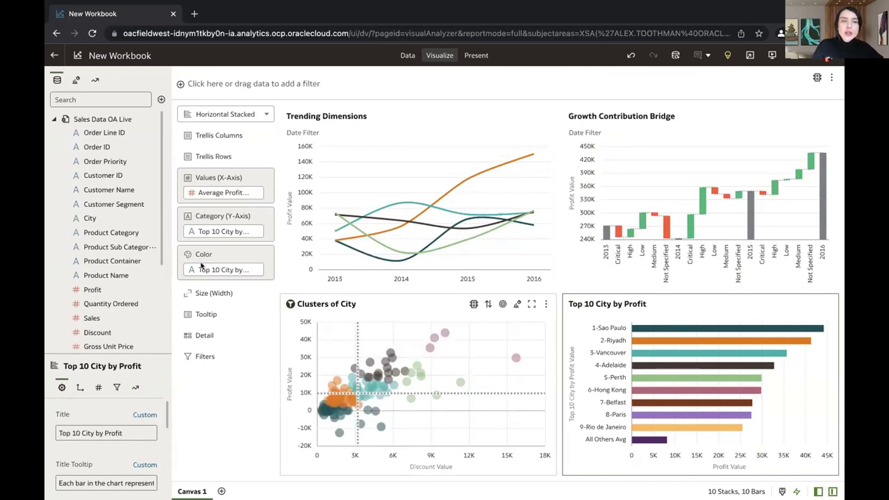
left_click(290, 305)
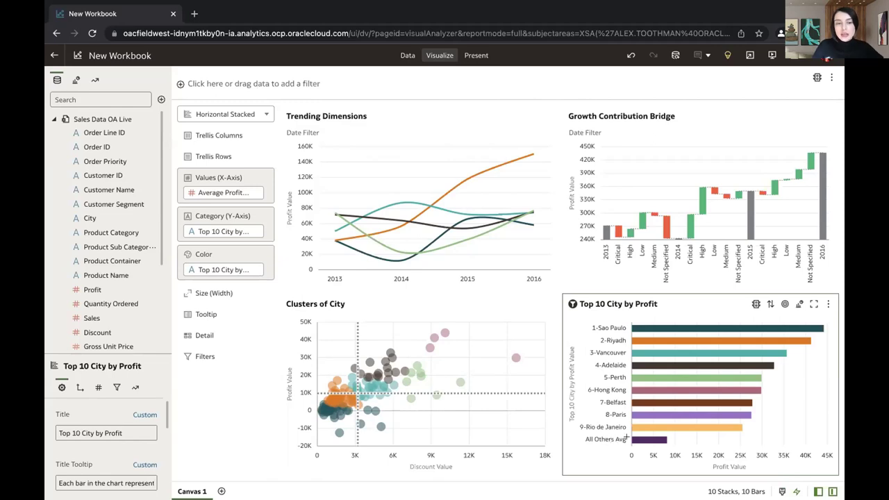
scroll(111, 268, "down", 3)
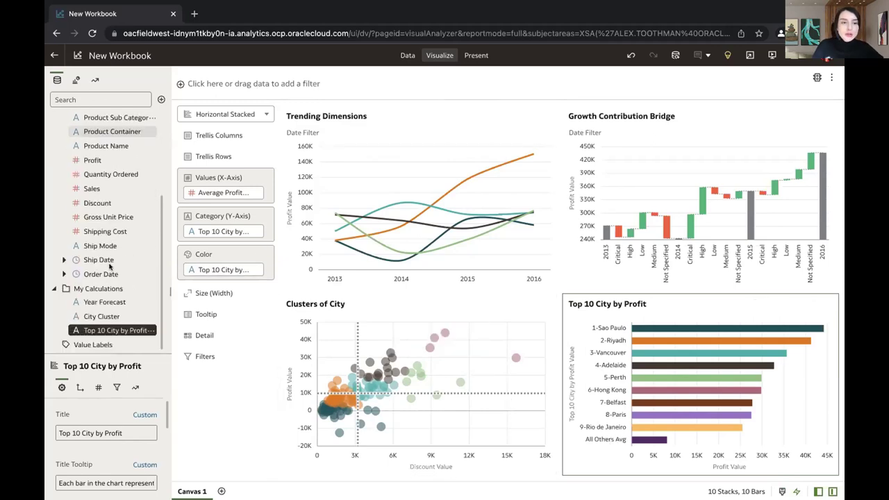
right_click(118, 336)
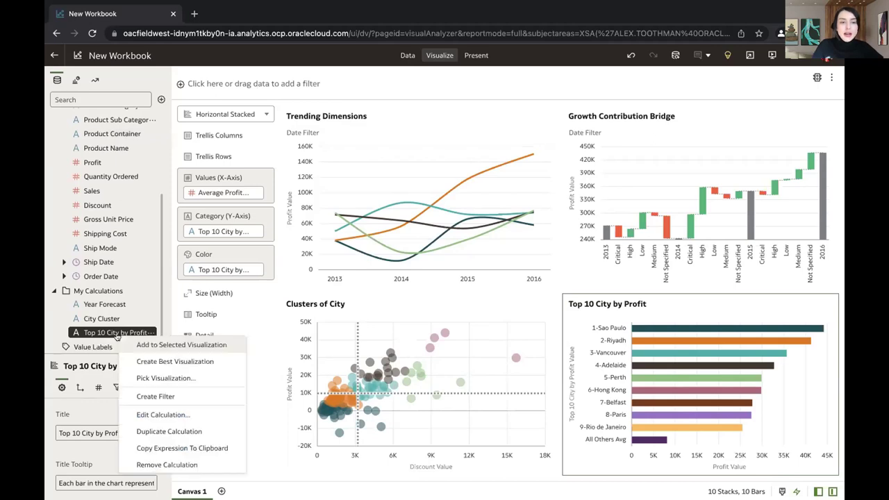
left_click(147, 414)
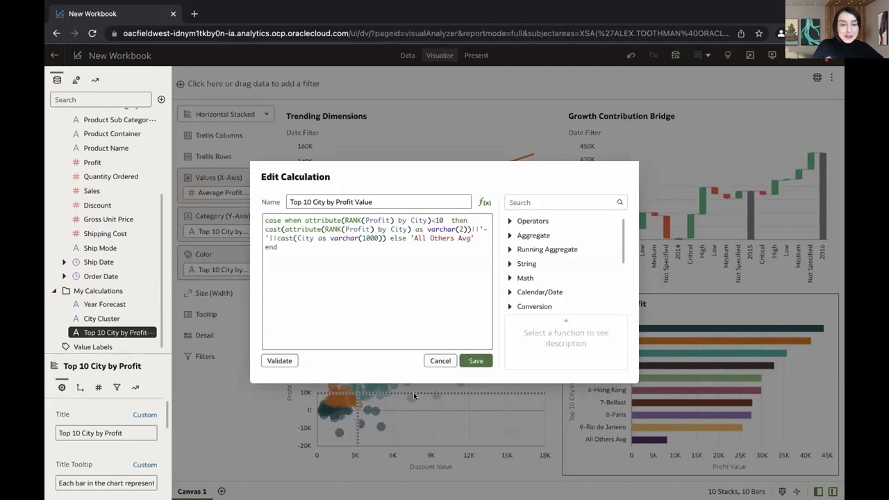
left_click(430, 357)
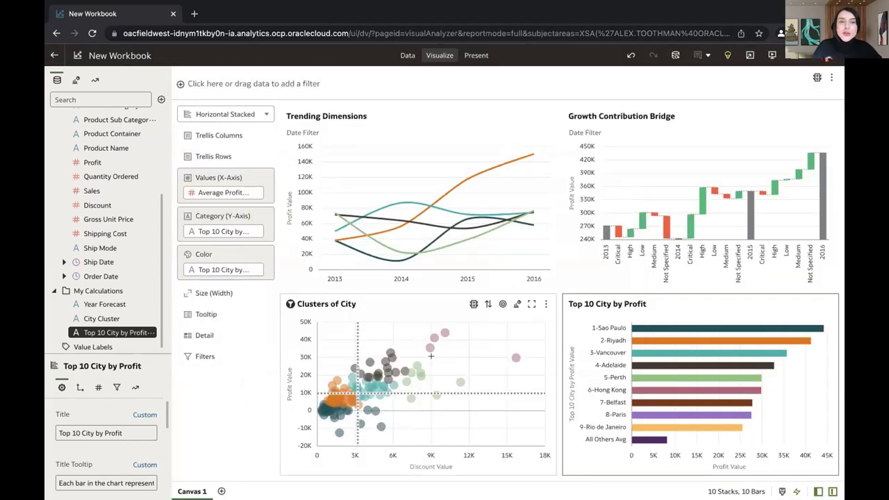
scroll(118, 186, "up", 5)
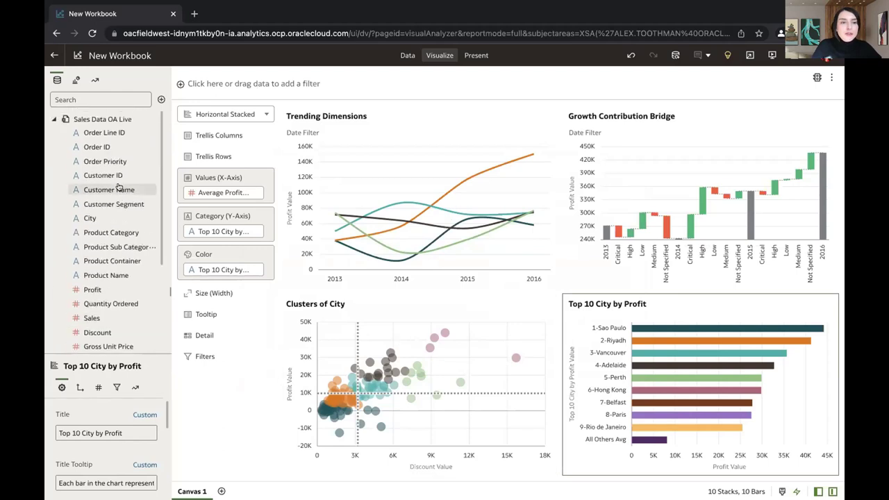
Add Customer Segment and Product Category to the canvas filter bar, both left at All.
left_click_drag(116, 204, 208, 83)
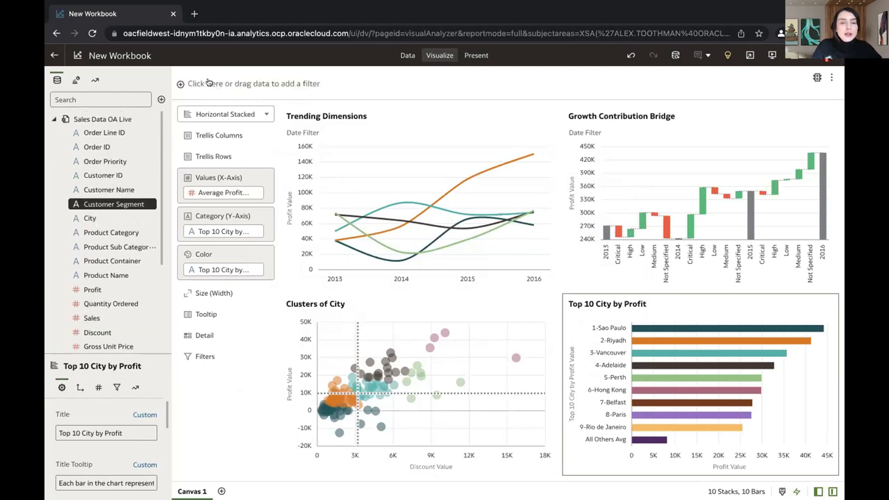
left_click_drag(113, 234, 312, 79)
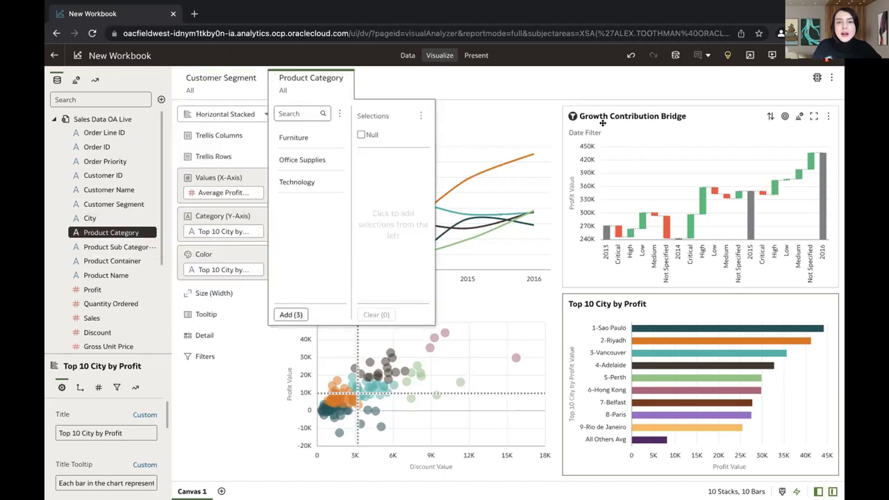
left_click(594, 77)
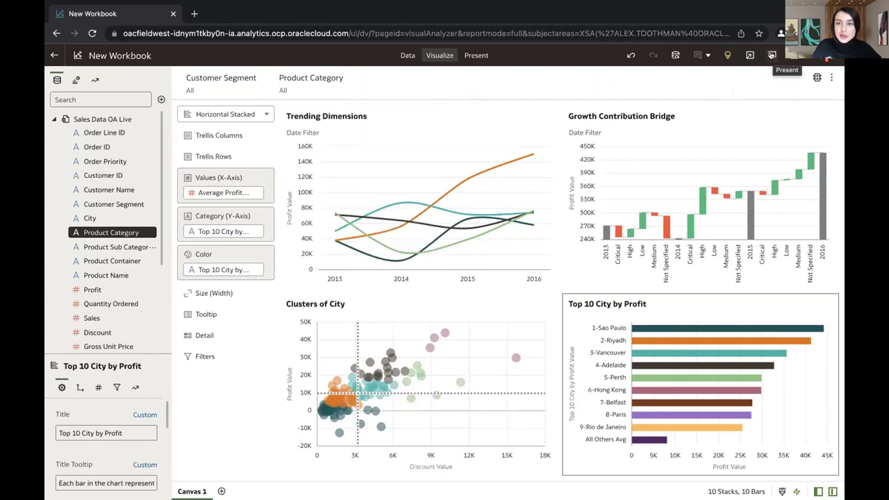
Switch to presentation view and set the Customer Segment filter to Corporate.
left_click(771, 55)
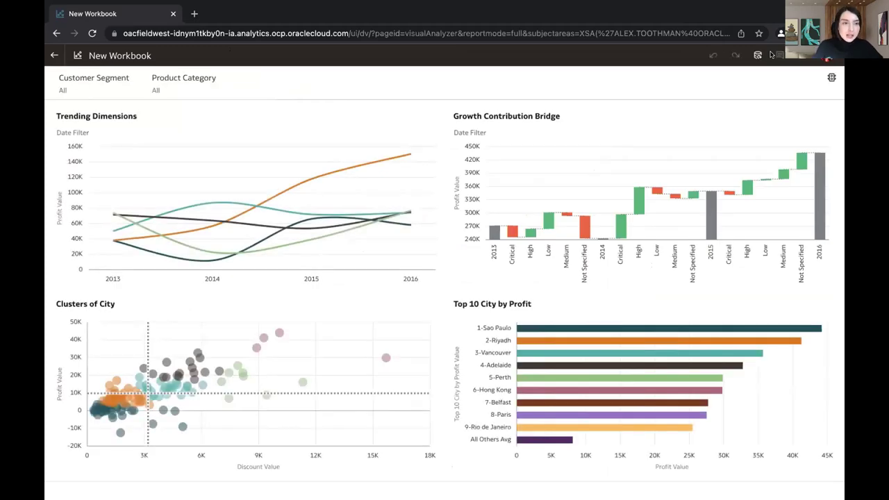
left_click(101, 80)
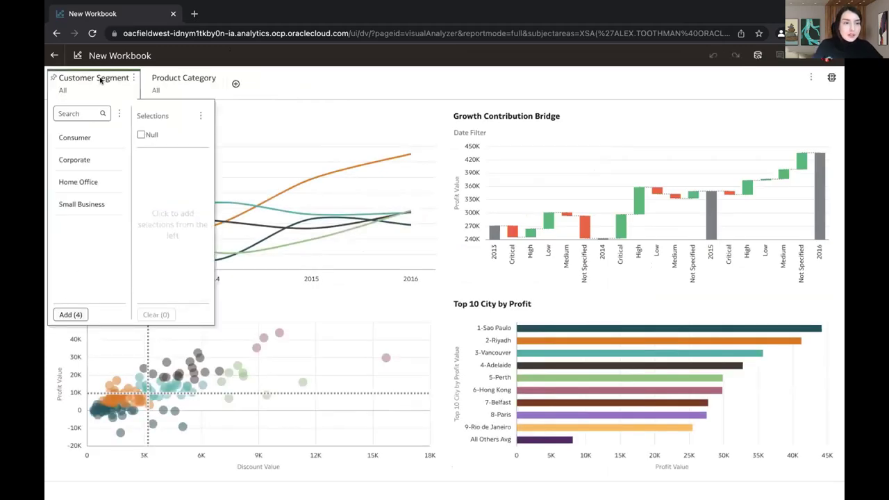
left_click(87, 159)
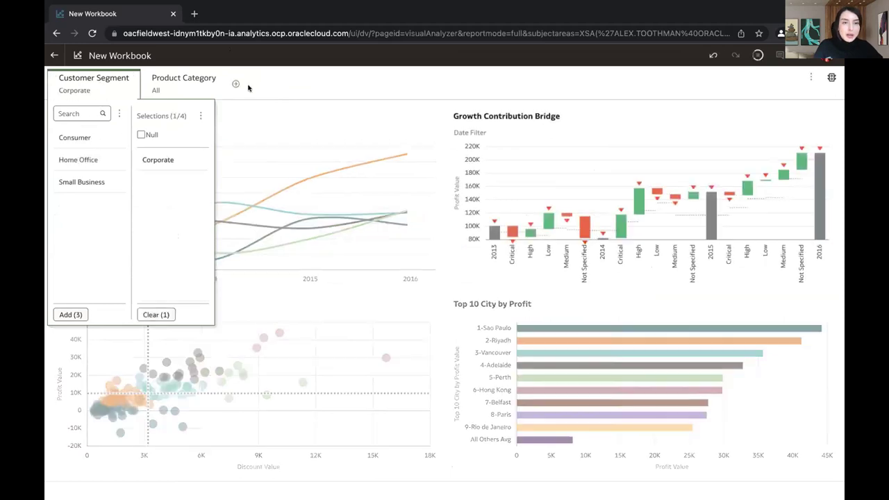
left_click(333, 80)
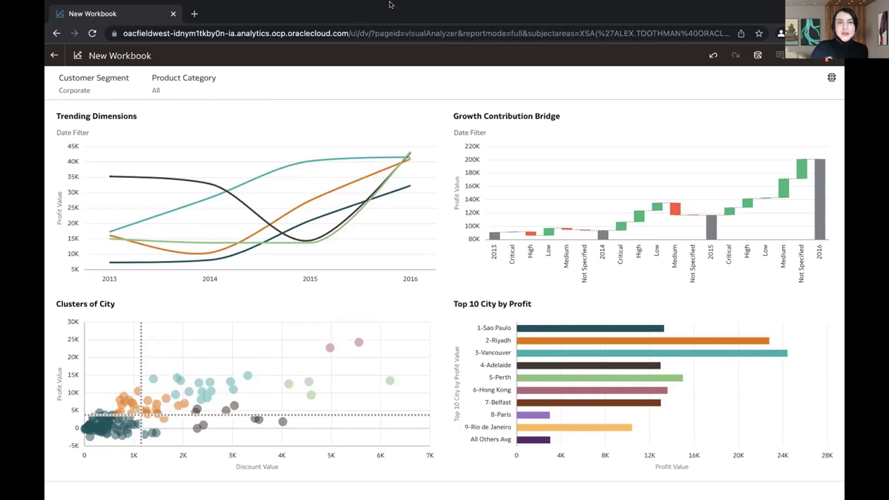
mouse_move(390, 2)
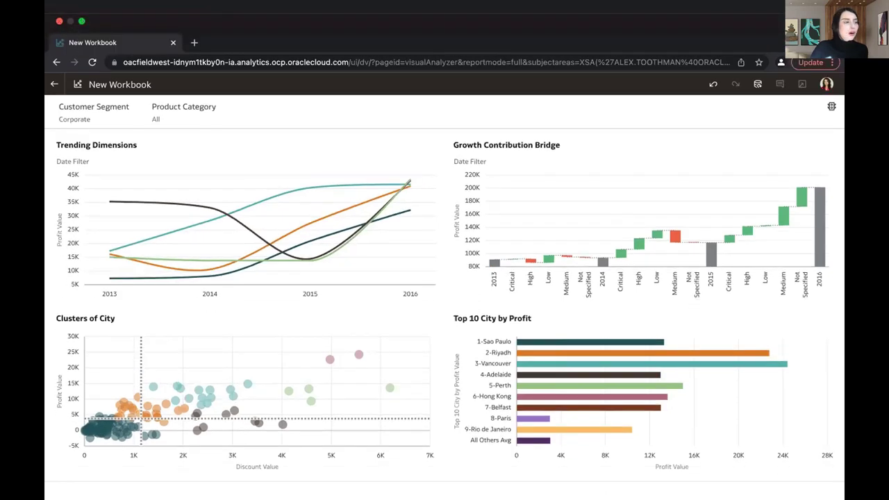
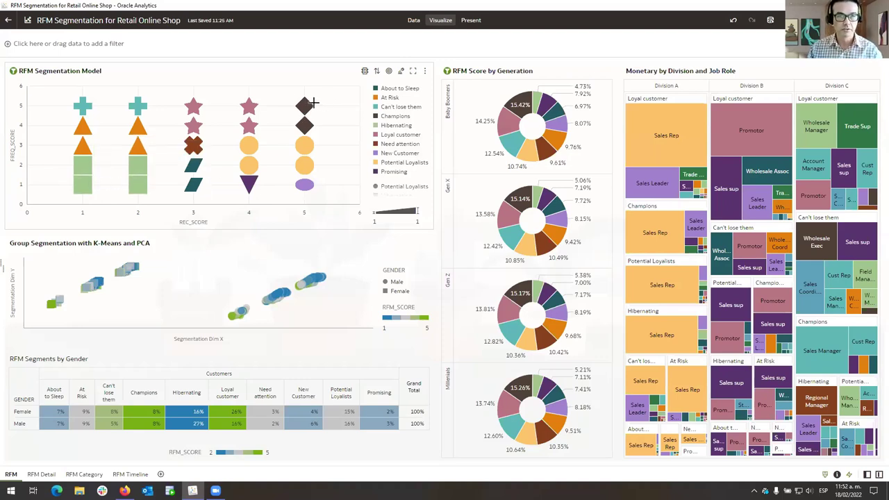
Focus on a Loyal customer Sales Rep in Division A, then view the RFM Detail canvas.
mouse_move(309, 108)
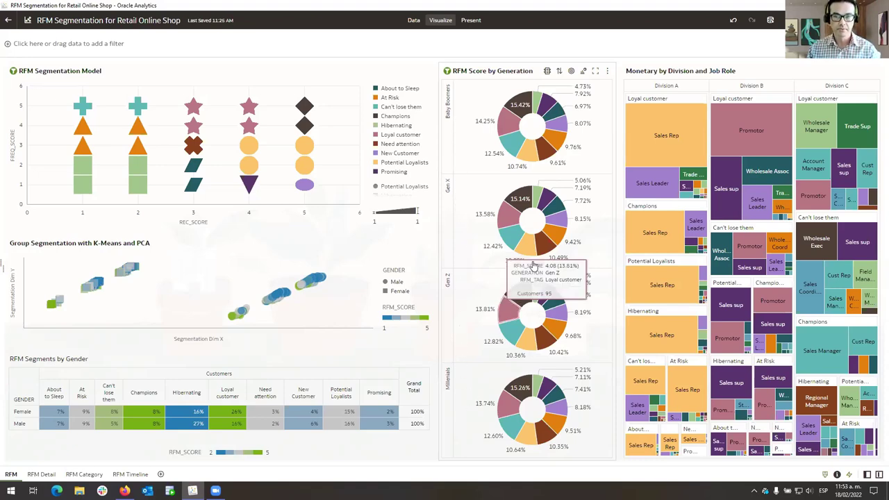
left_click(663, 132)
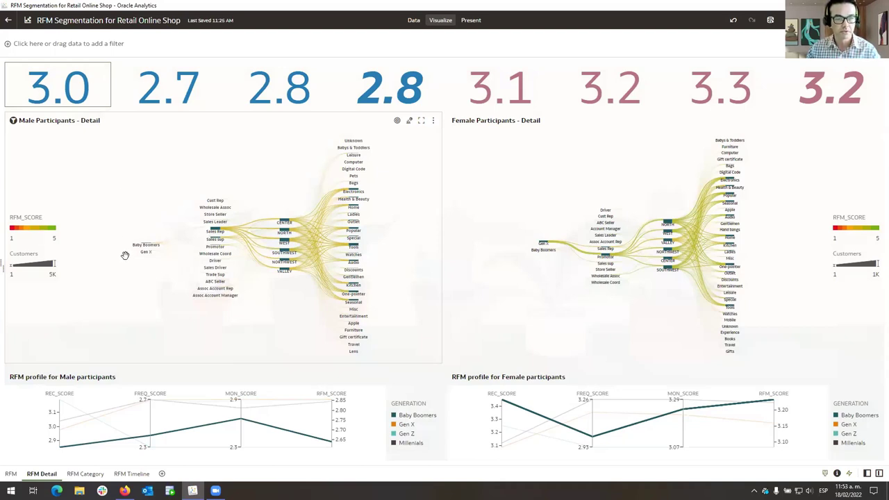
Highlight Millenials, then Baby Boomers, in the male RFM profile, then show the RFM Category canvas.
mouse_move(212, 224)
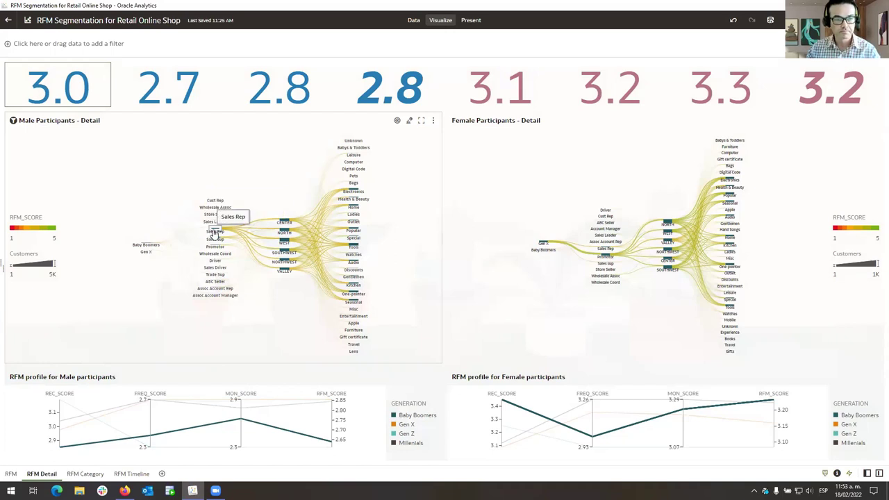
mouse_move(248, 228)
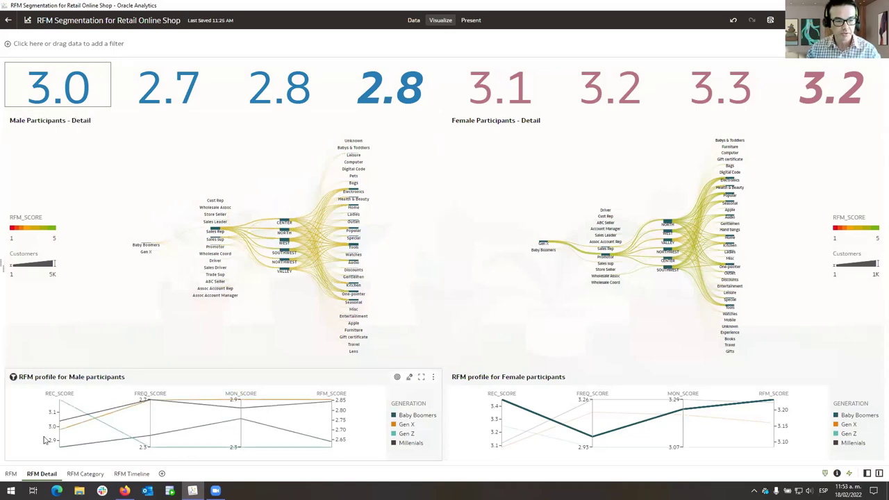
left_click(403, 443)
left_click(409, 416)
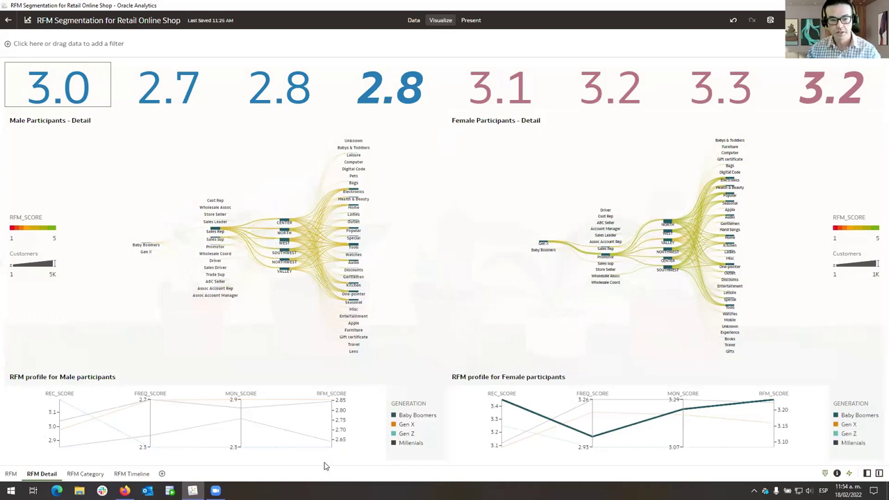
left_click(83, 475)
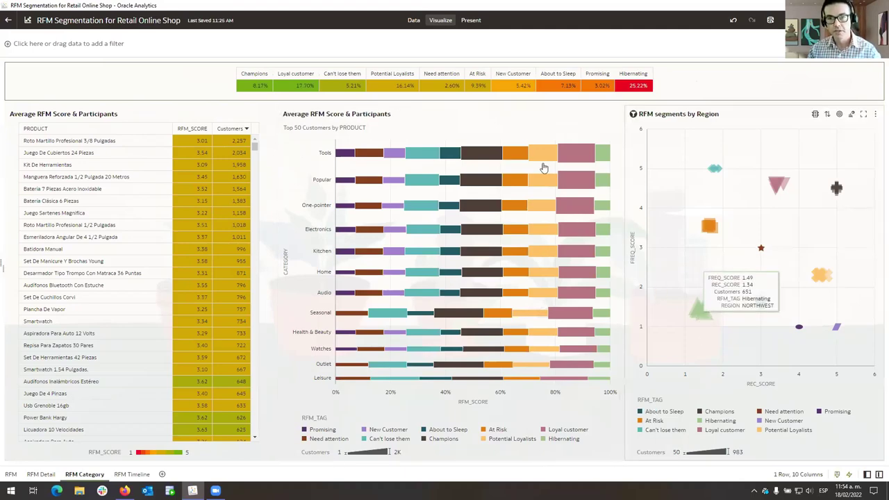
Filter all visuals to the Need attention segment, then show the RFM Timeline canvas.
left_click(446, 89)
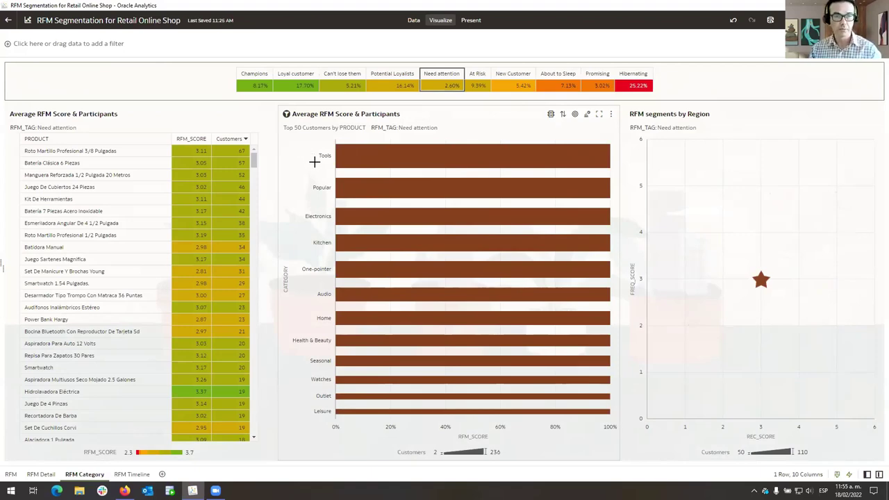
left_click(131, 474)
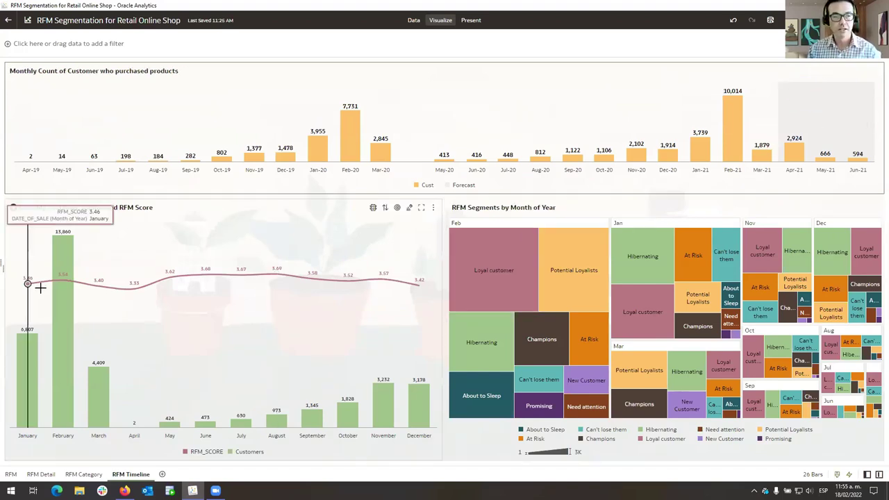
Review the RFM Timeline charts before switching to the FAW Demo title slide.
mouse_move(63, 283)
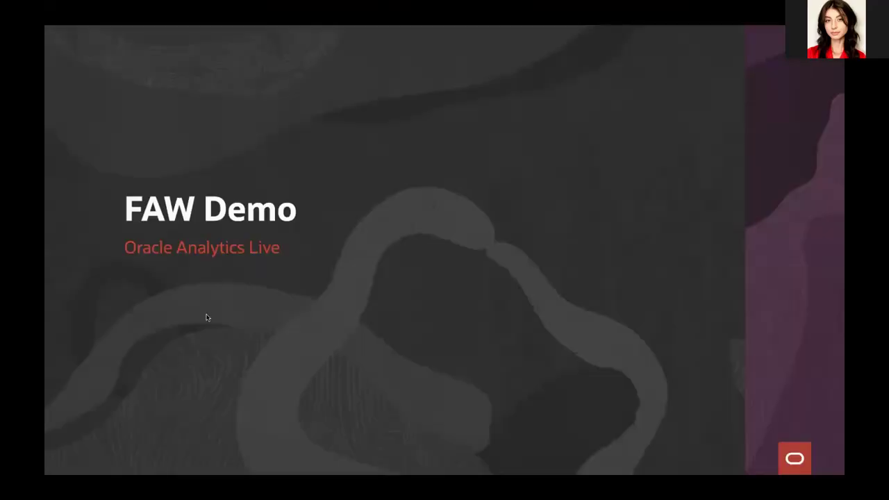
Advance from the FAW Demo title slide to the presenter introduction slide.
key("Right")
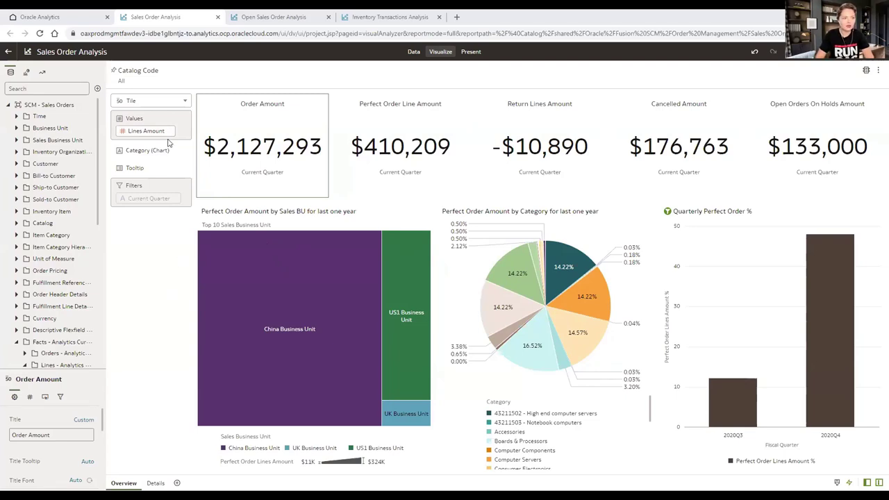
left_click(57, 18)
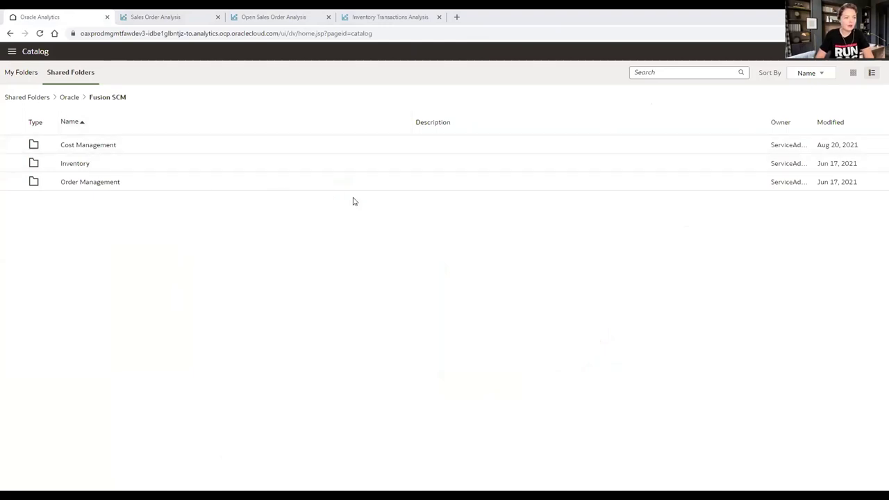
left_click(122, 152)
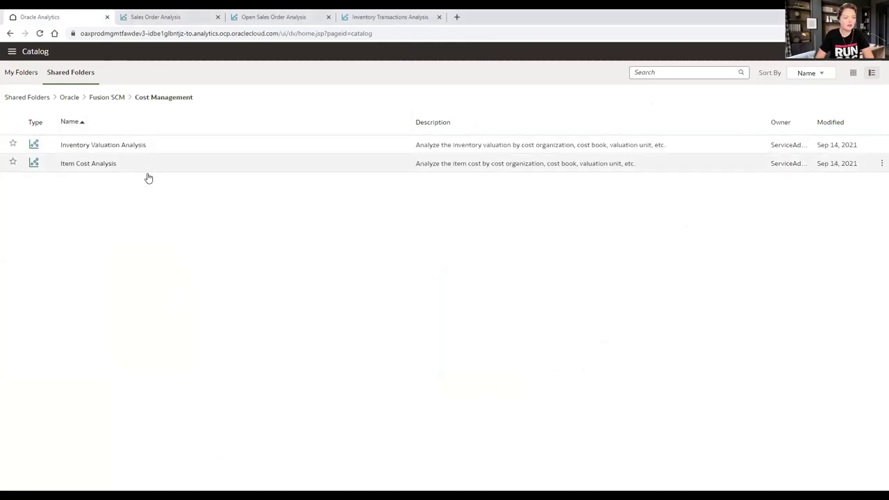
left_click(112, 99)
left_click(129, 165)
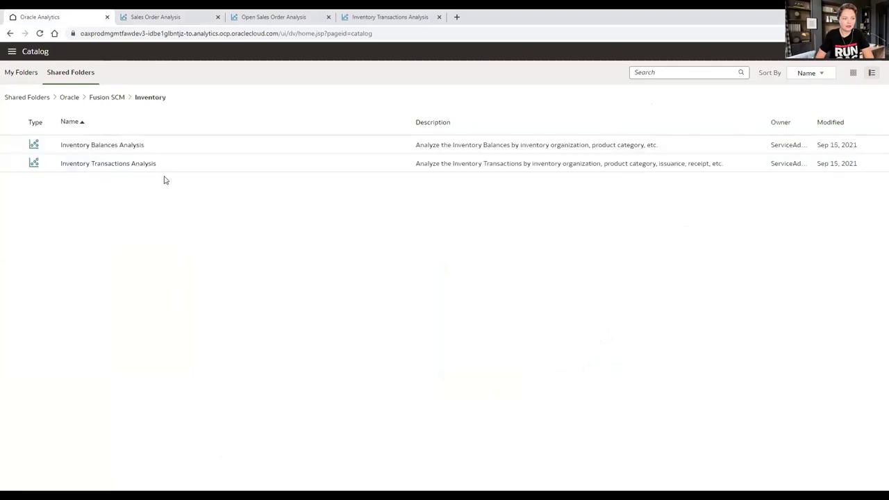
left_click(114, 100)
left_click(125, 184)
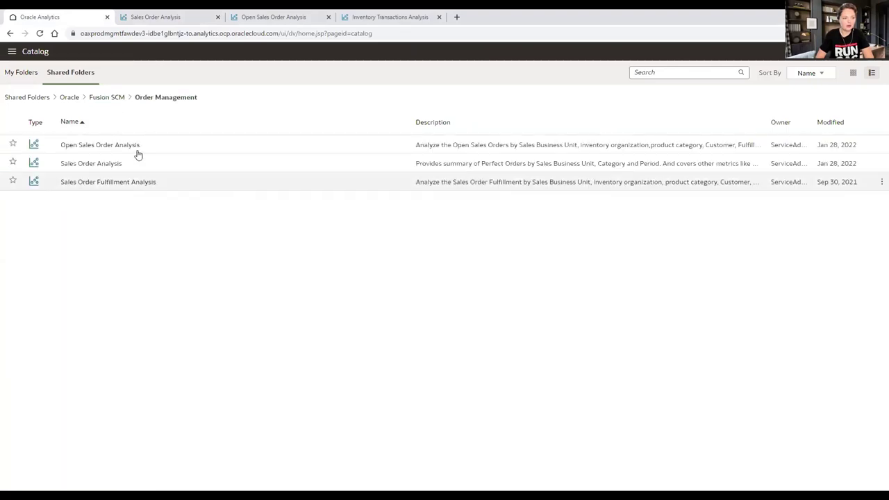
left_click(178, 18)
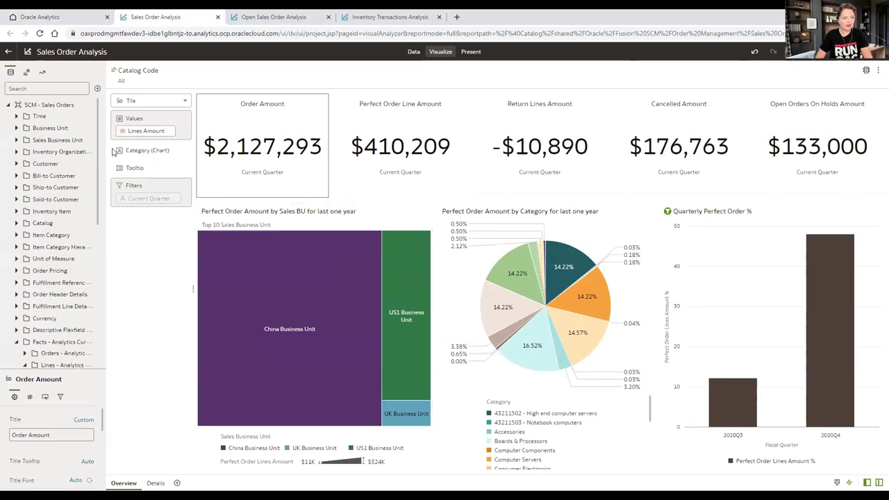
right_click(153, 133)
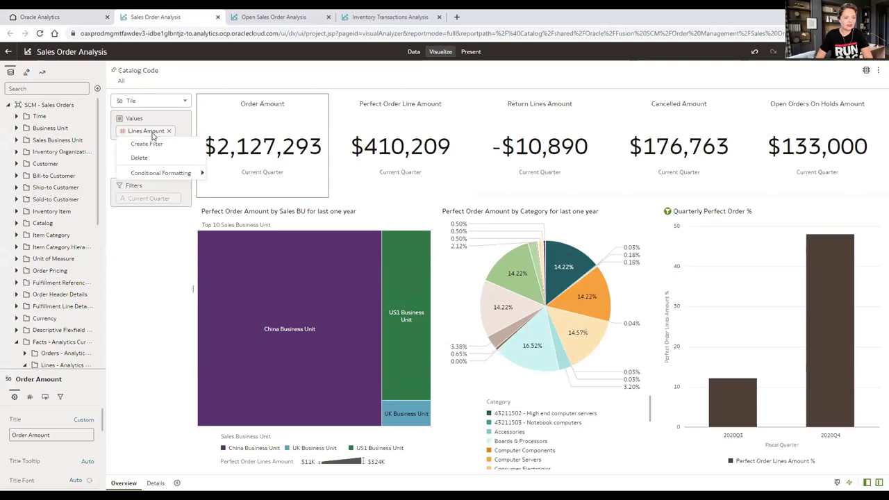
left_click(142, 119)
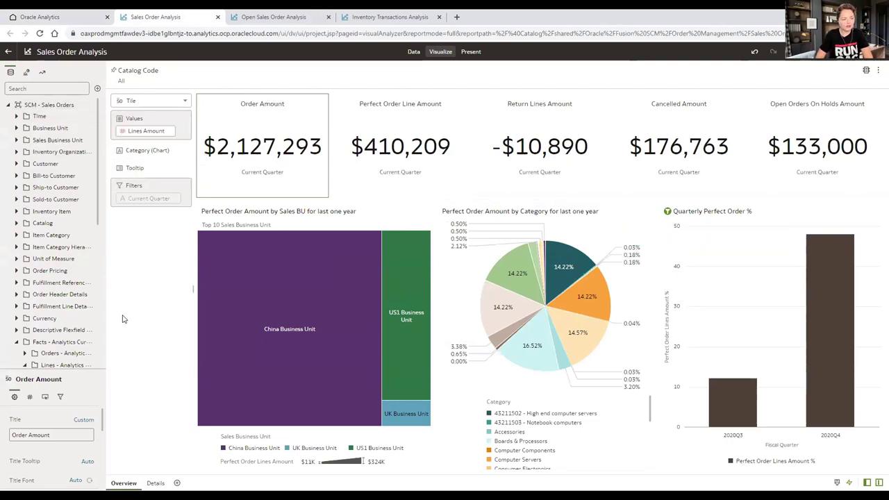
Collapse the data and grammar panels, select China Business Unit, and inspect Quarterly Perfect Order %.
left_click_drag(194, 295, 3, 286)
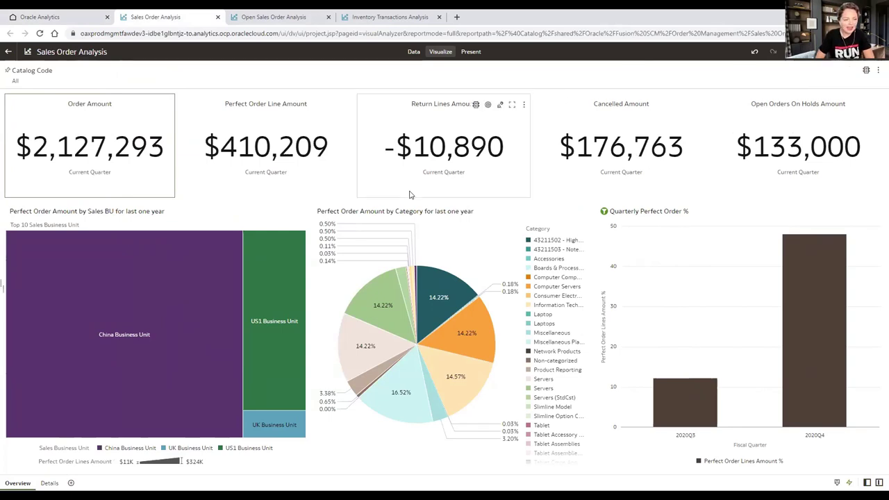
left_click(50, 237)
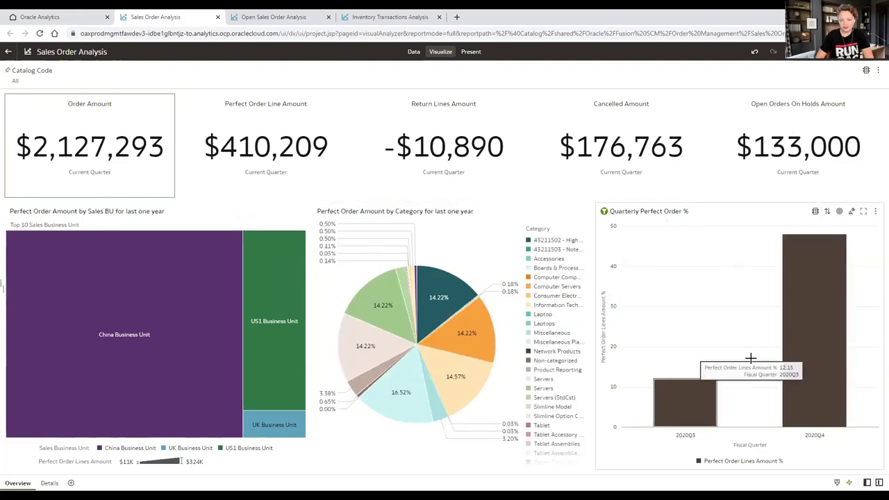
mouse_move(845, 375)
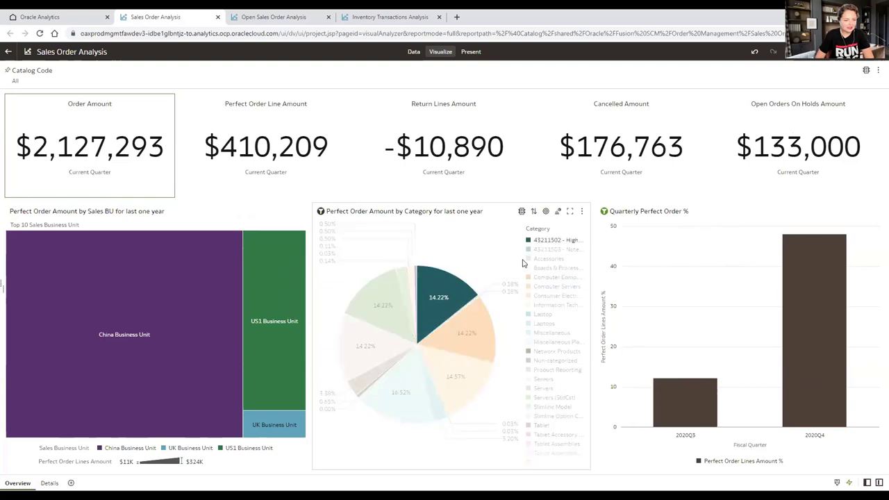
left_click(803, 285)
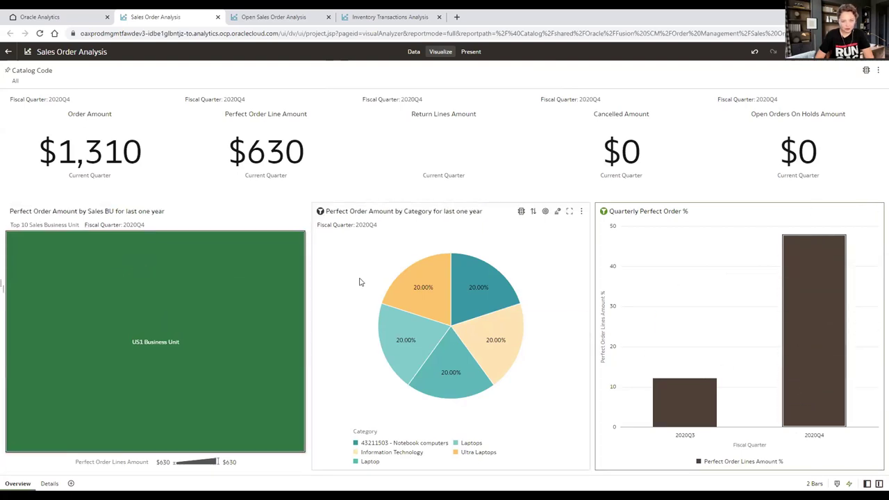
left_click(425, 290)
left_click(663, 238)
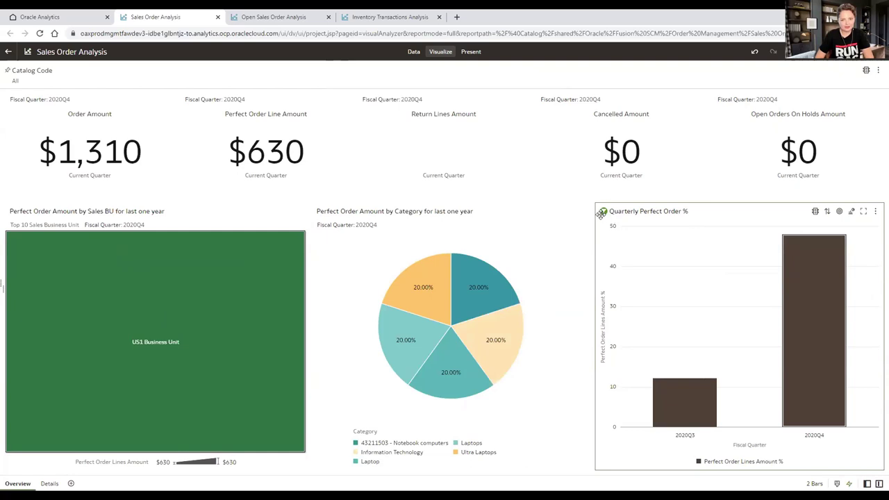
left_click(506, 370)
left_click(730, 341)
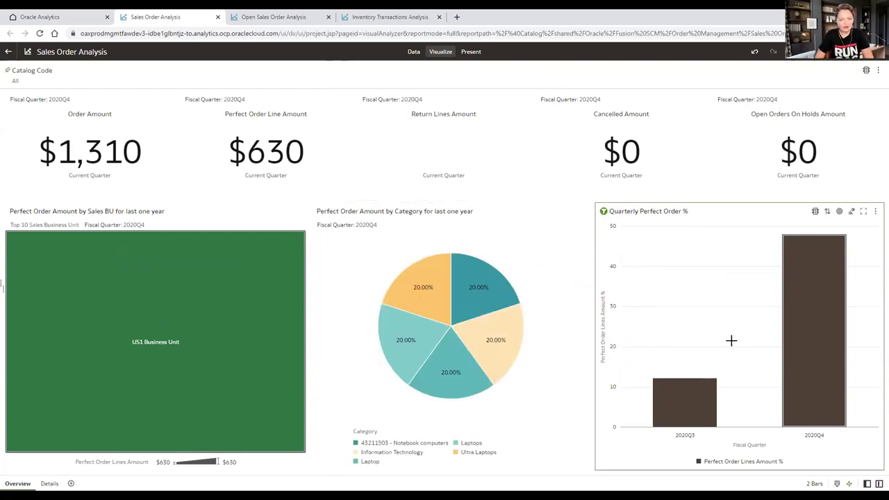
left_click(674, 276)
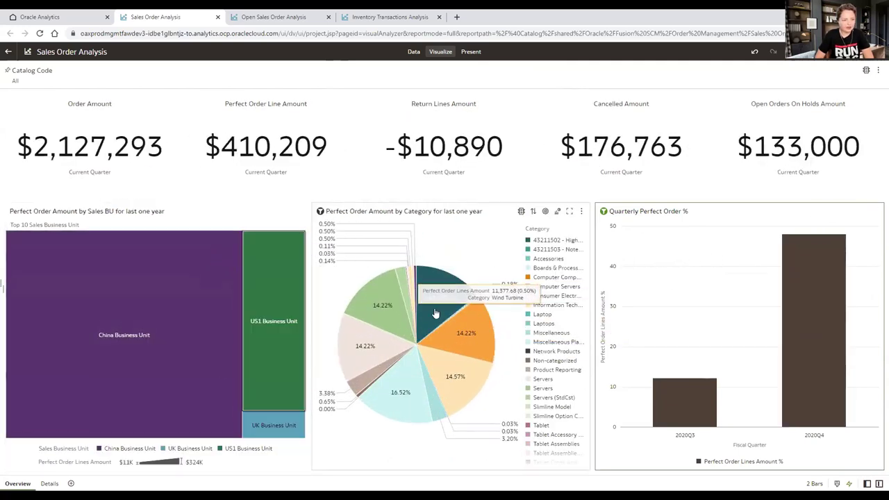
Look over the Open Sales Order Analysis workbook, then show Inventory Transactions Analysis.
left_click(265, 21)
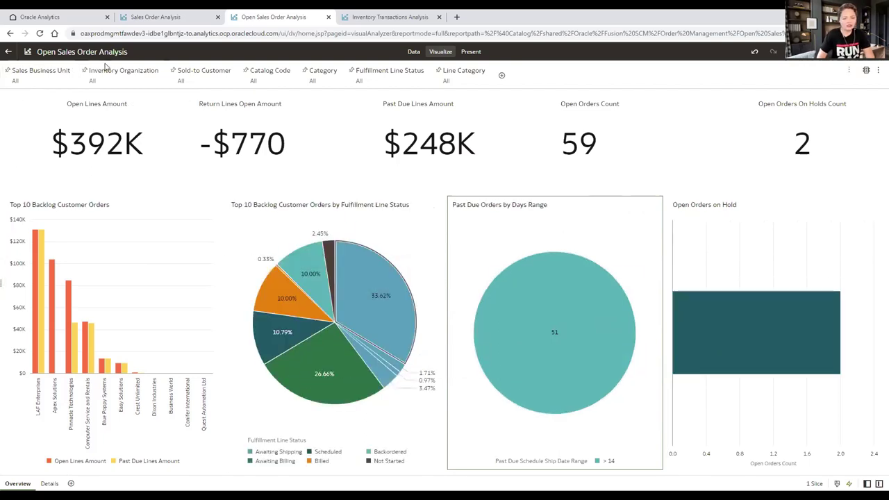
left_click(375, 17)
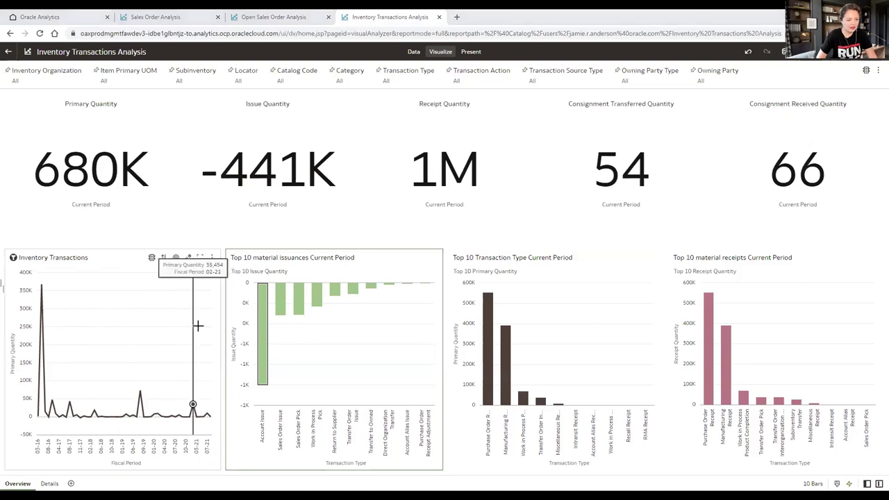
Select a range of later fiscal-period points in the Inventory Transactions line chart and zoom into them.
left_click_drag(198, 325, 128, 439)
right_click(167, 410)
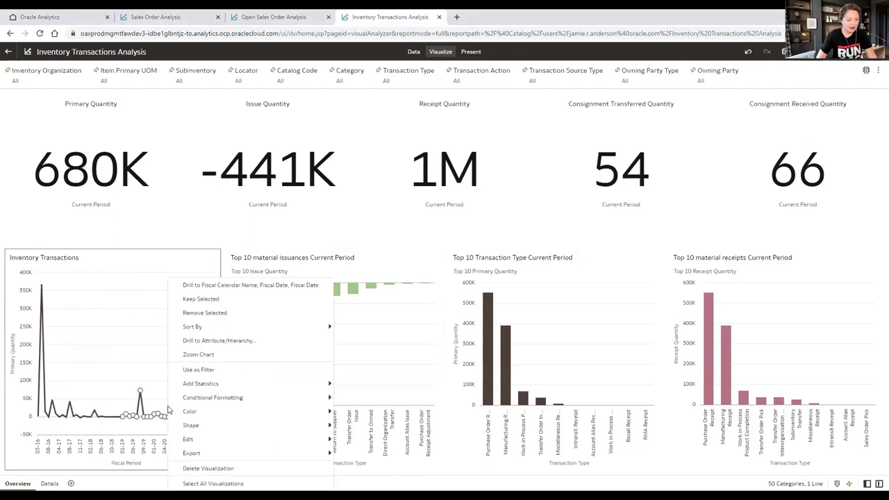
left_click(209, 354)
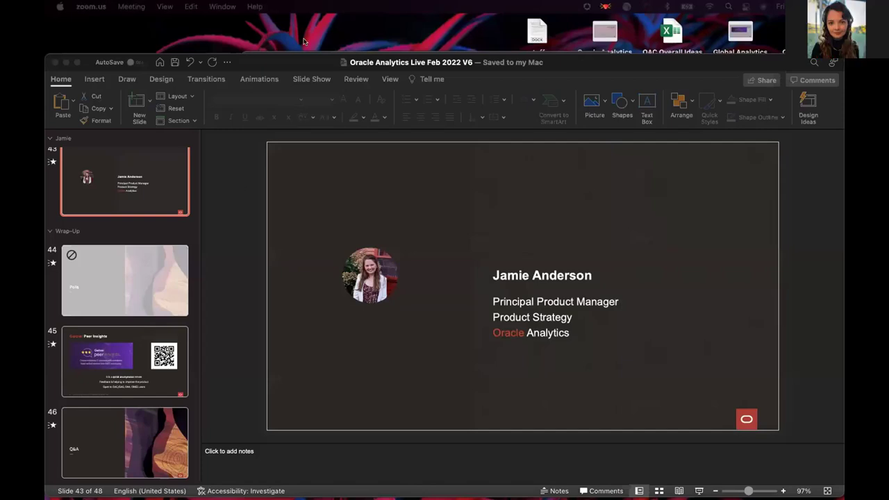
Move the Oracle Analytics Live Feb 2022 V6 PowerPoint window higher on screen.
left_click_drag(270, 63, 264, 27)
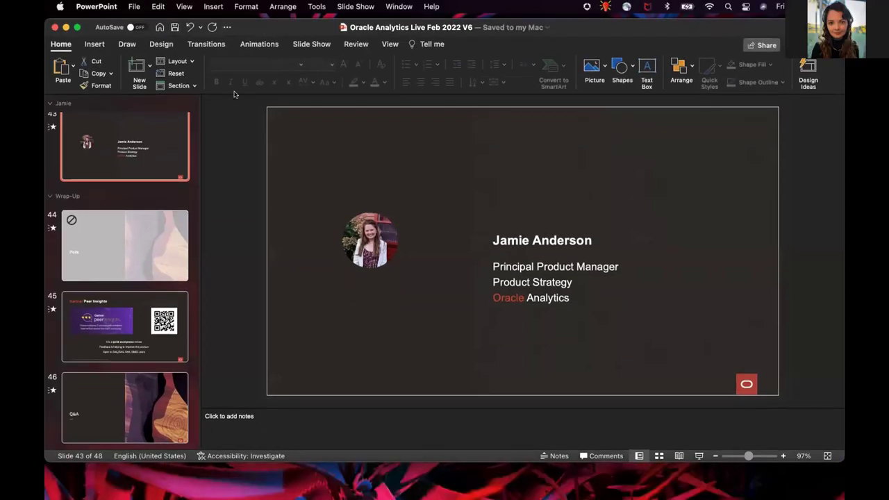